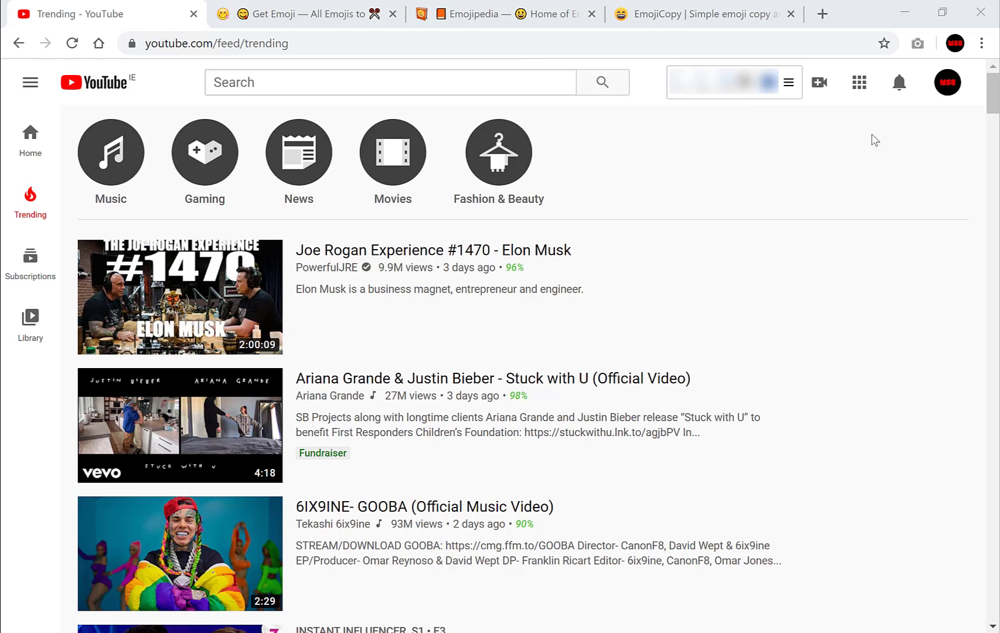
Go from the account menu to your channel page and launch YouTube Studio
click(954, 83)
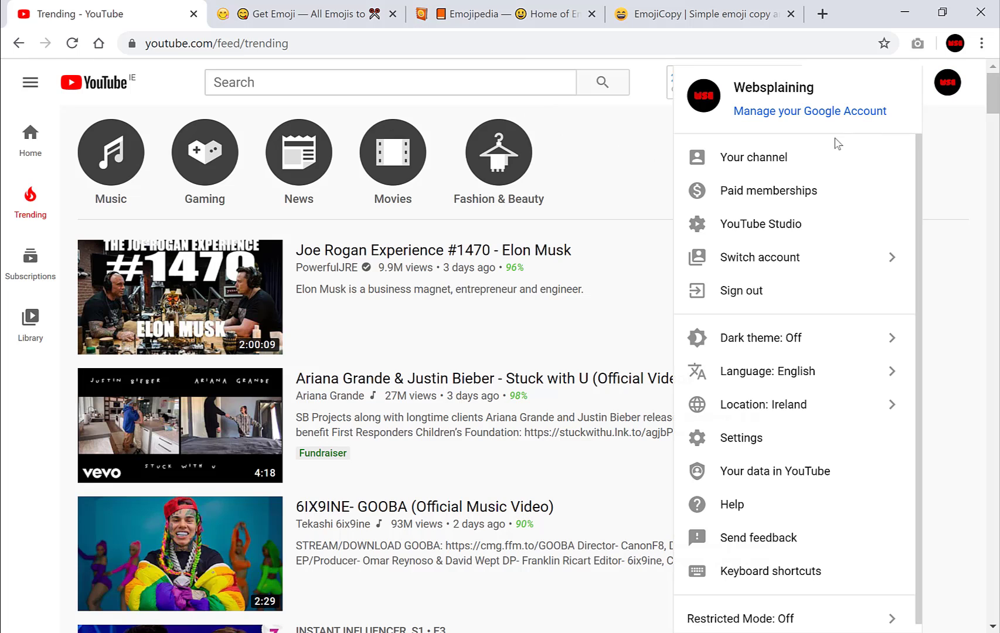
click(821, 154)
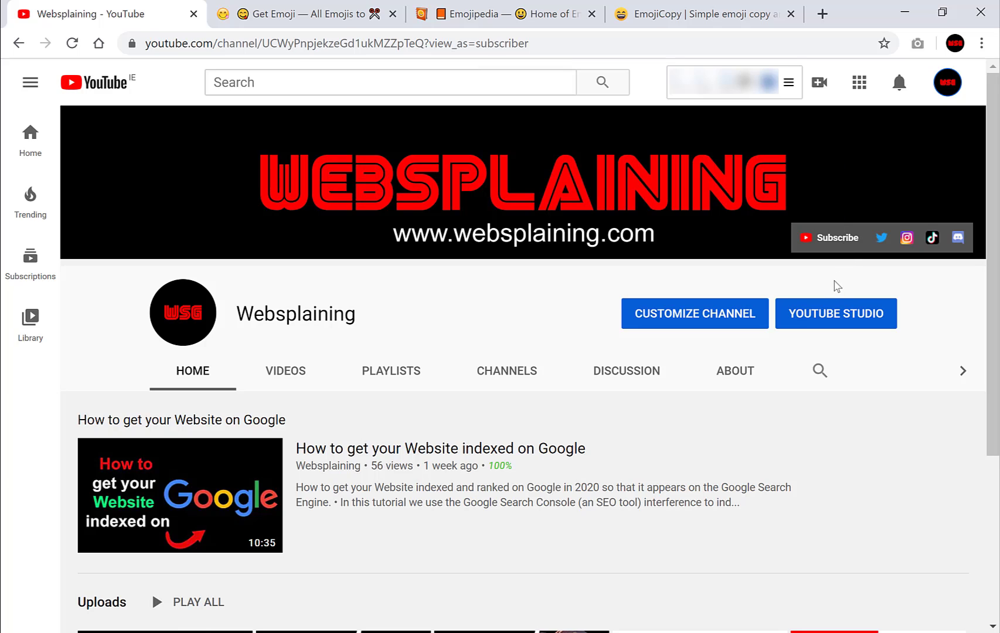
click(821, 316)
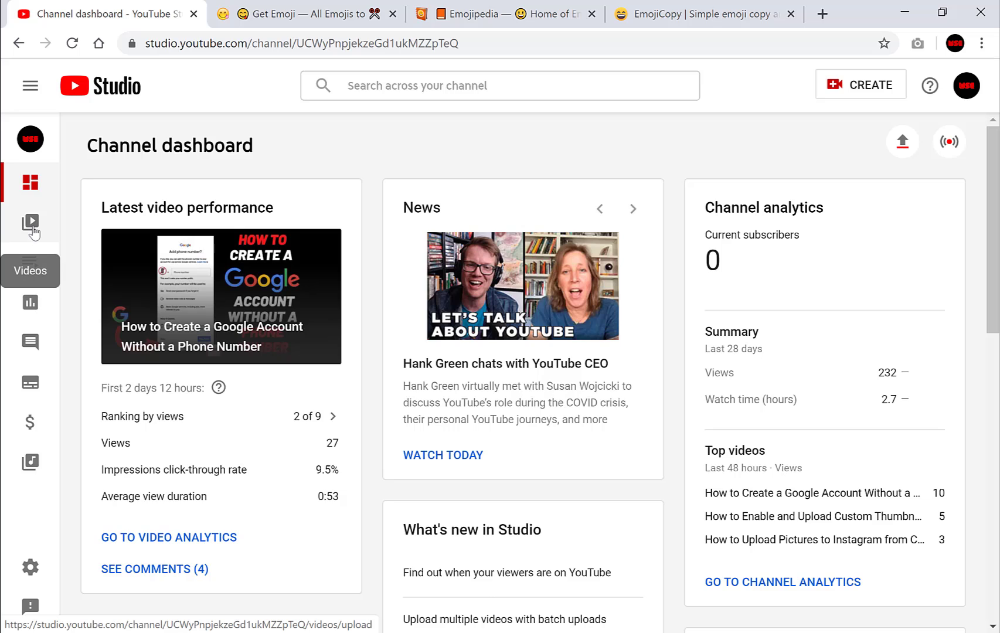
Open the channel's Videos list from the Studio sidebar
click(33, 231)
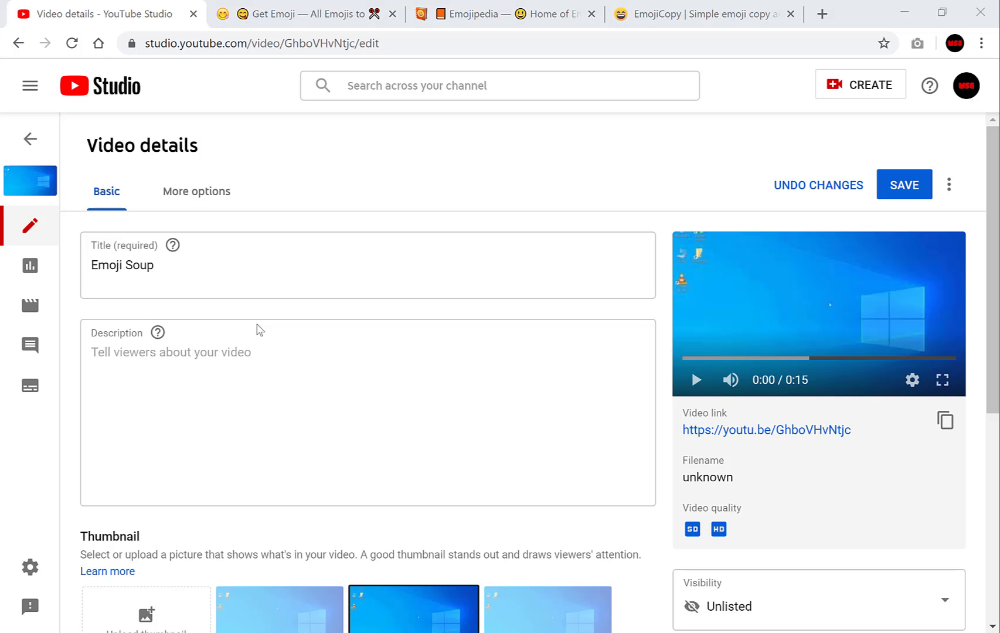
Append a sunglasses face, a man, and a medium-dark-skinned man emoji to the 'Emoji Soup' title
click(201, 262)
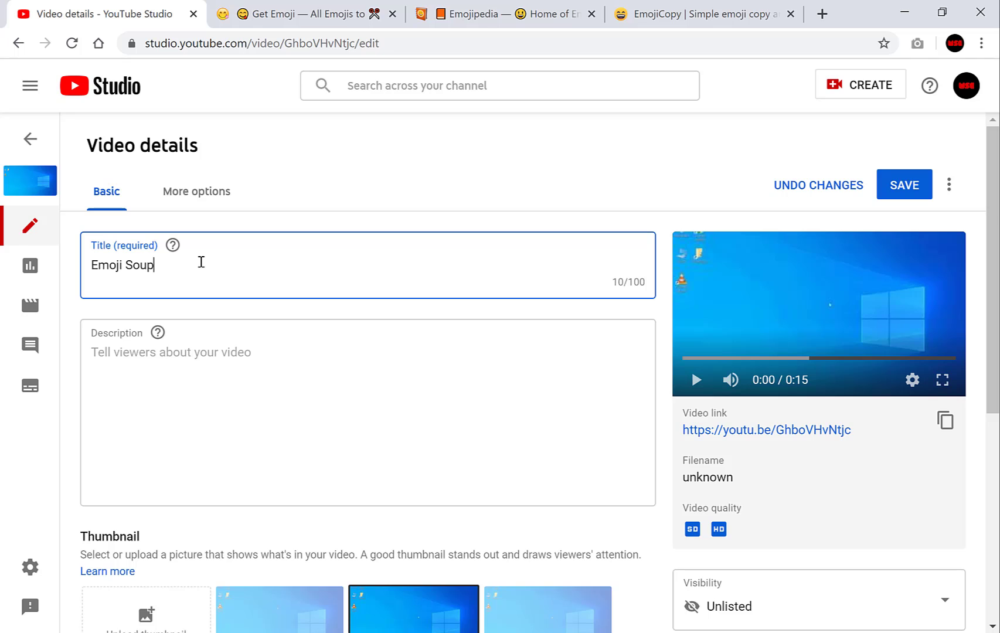
key(super+period)
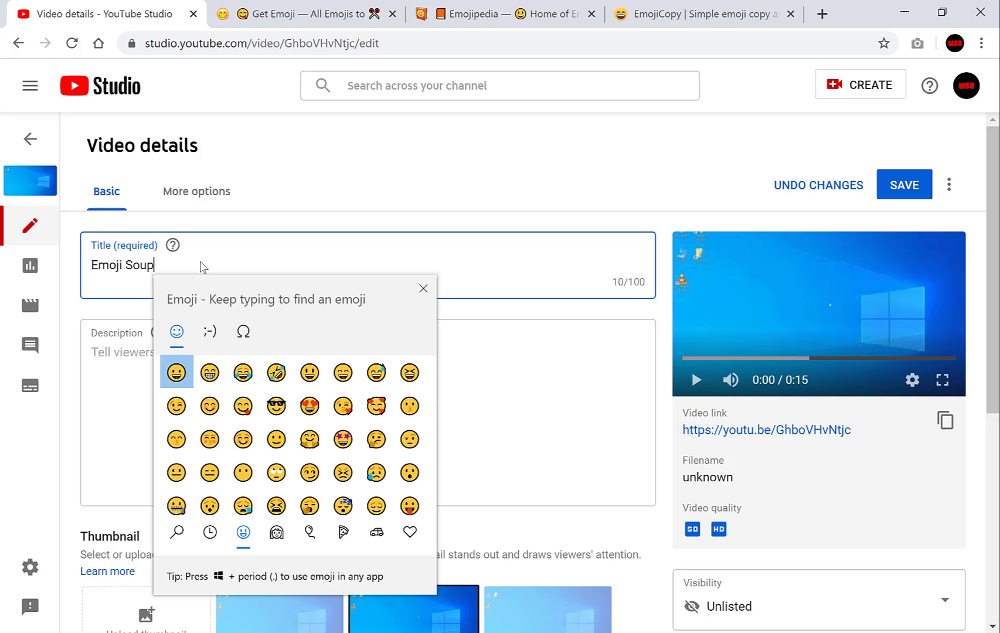
drag(276, 286, 432, 197)
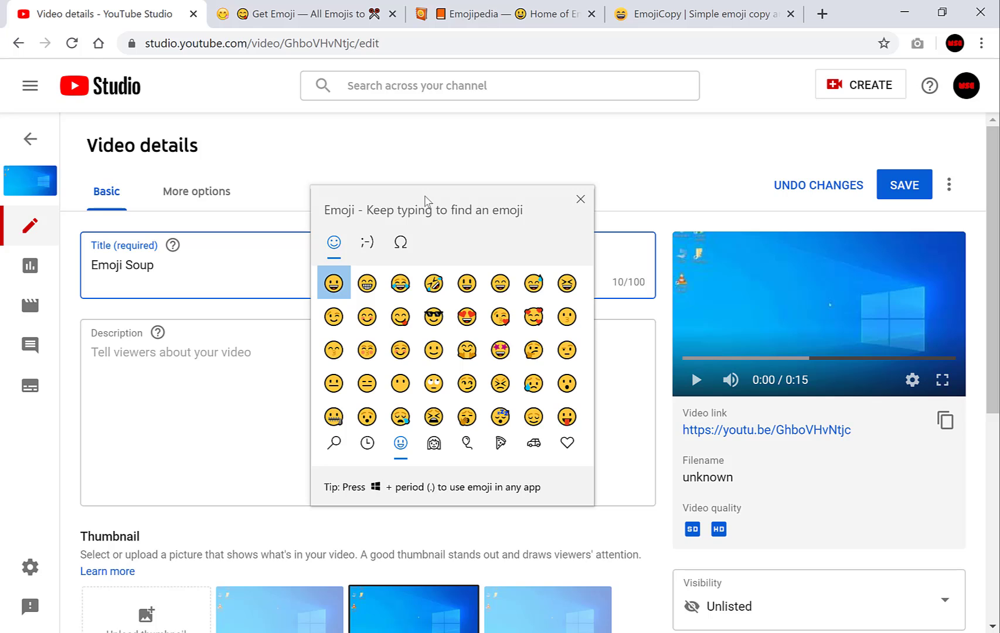
drag(426, 200, 442, 167)
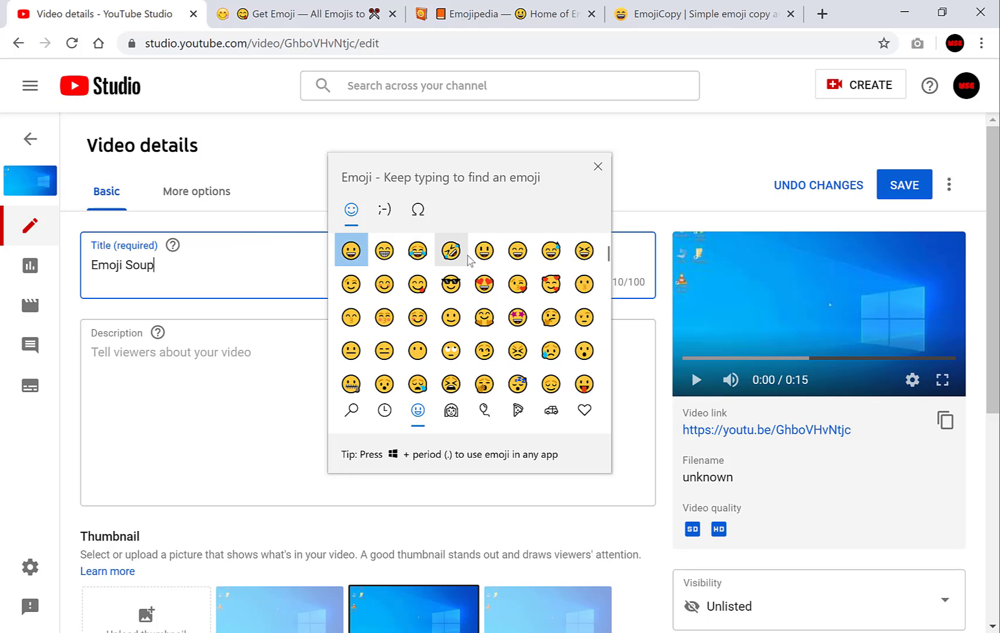
click(450, 285)
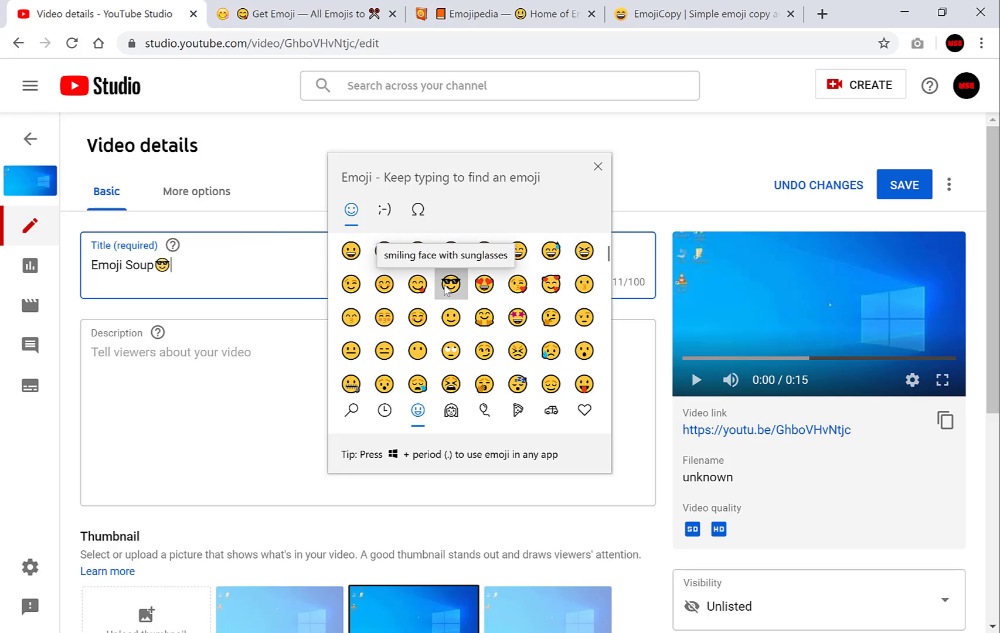
click(450, 410)
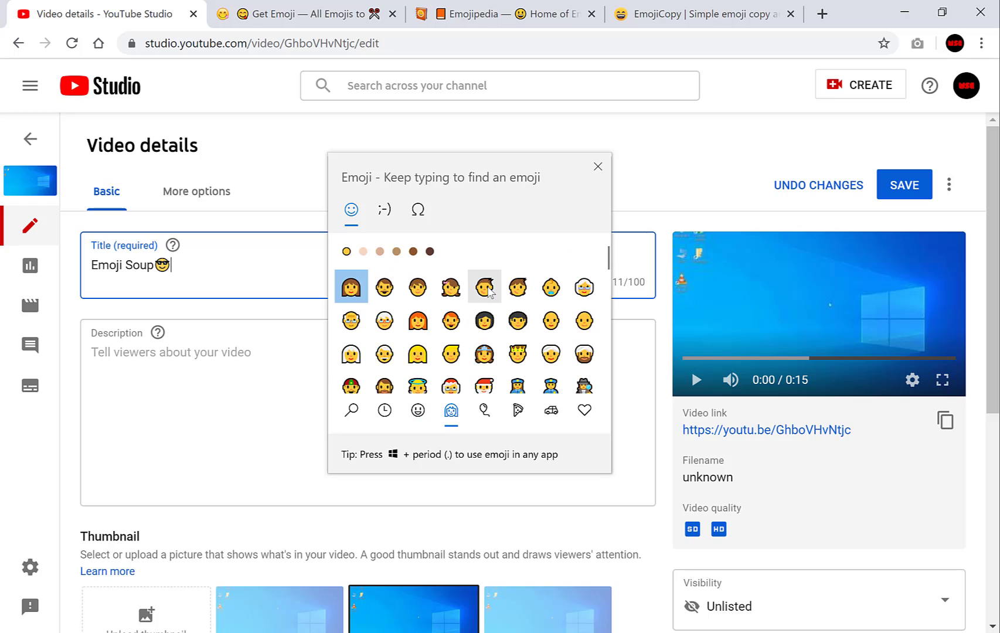
click(385, 291)
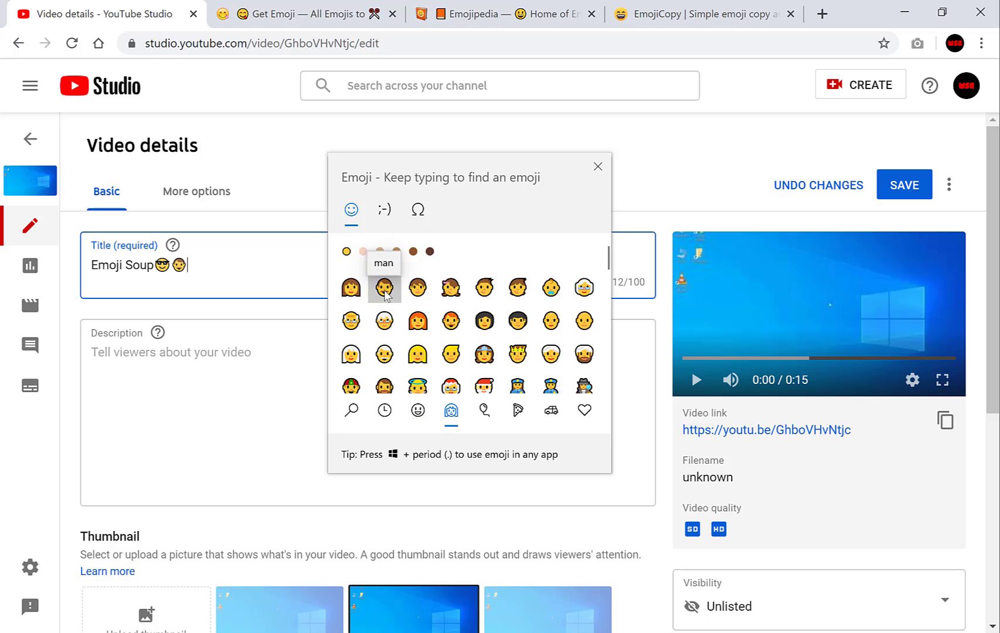
click(413, 252)
click(518, 320)
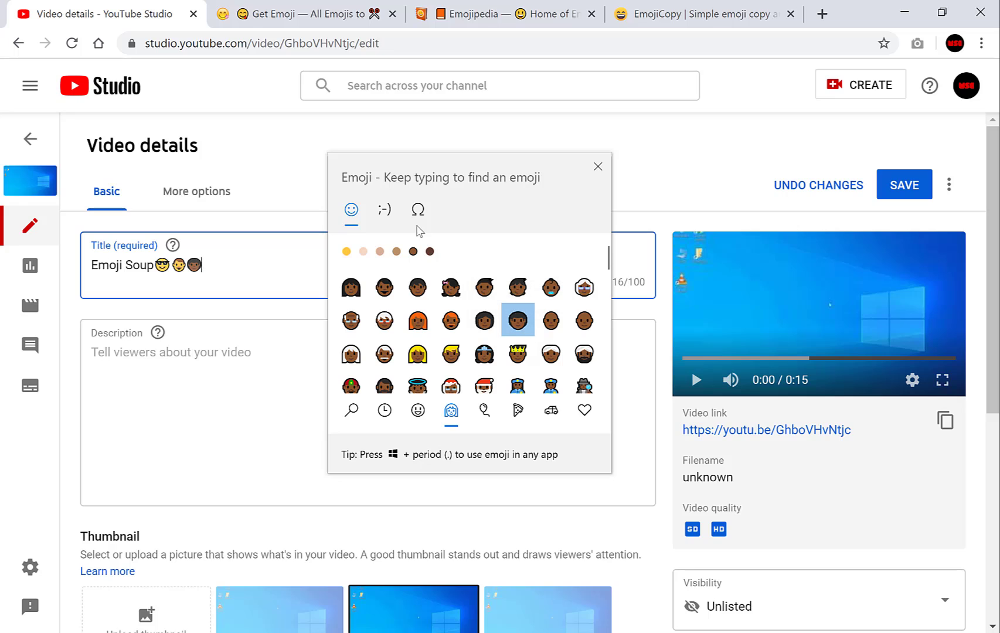
Add a jack-o'-lantern emoji to the end of the title and close the emoji picker
click(484, 410)
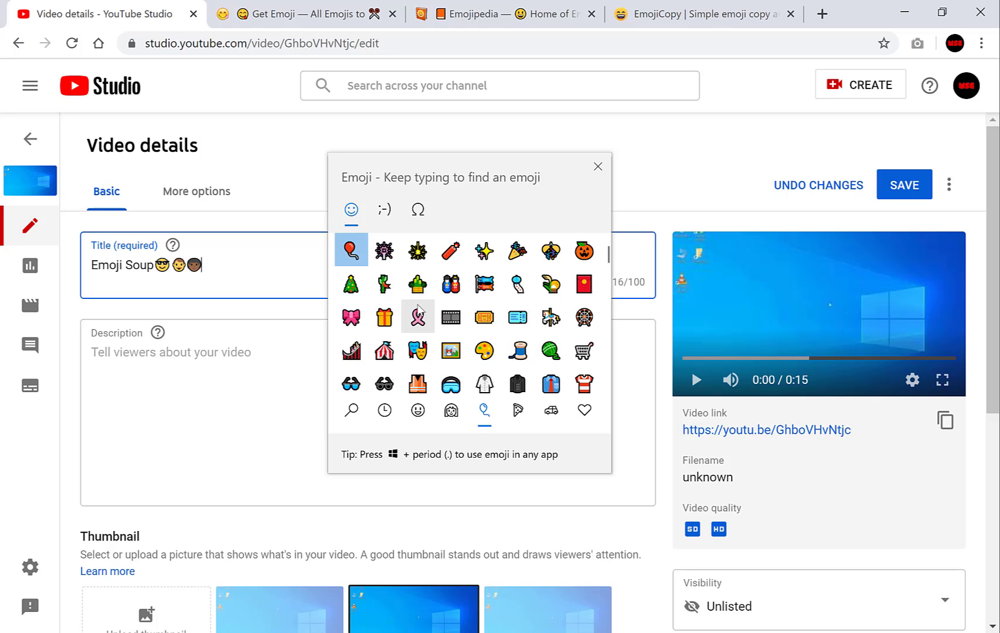
click(586, 258)
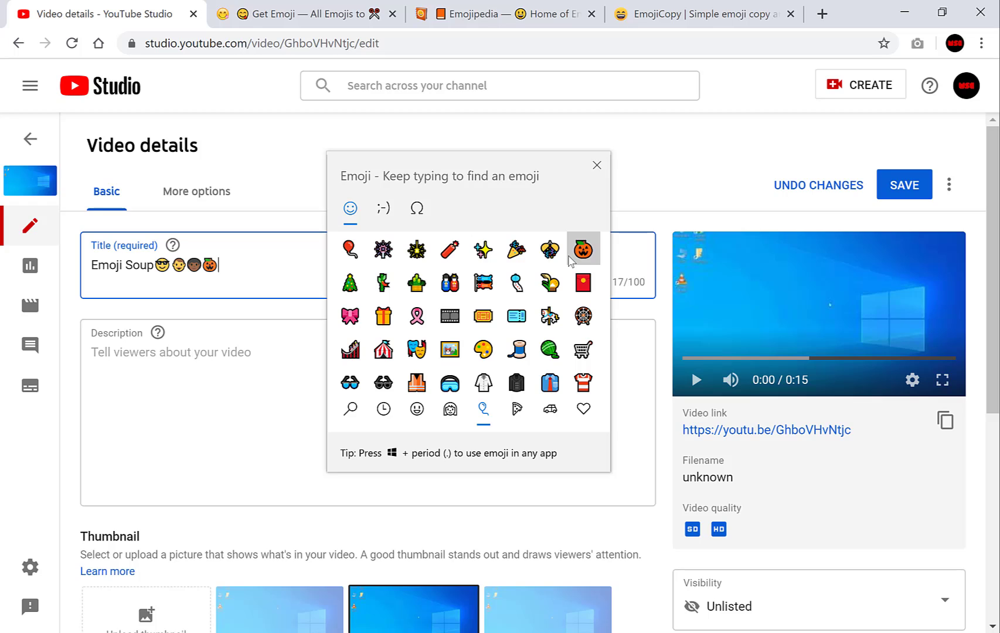
click(516, 409)
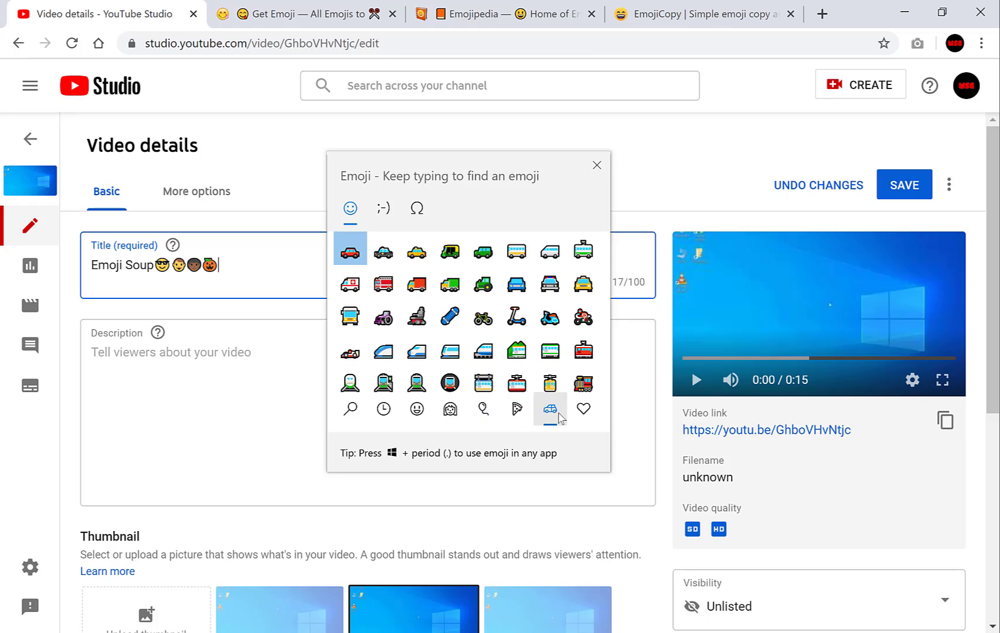
click(550, 411)
click(602, 166)
Put the cursor in the Description box, then switch to the Get Emoji site tab
click(175, 393)
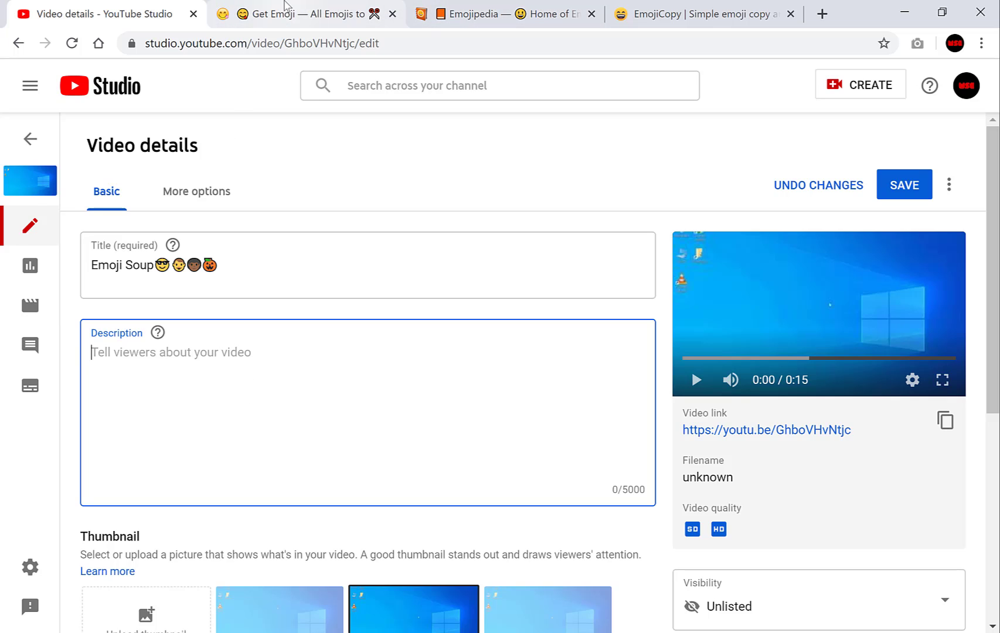
click(279, 15)
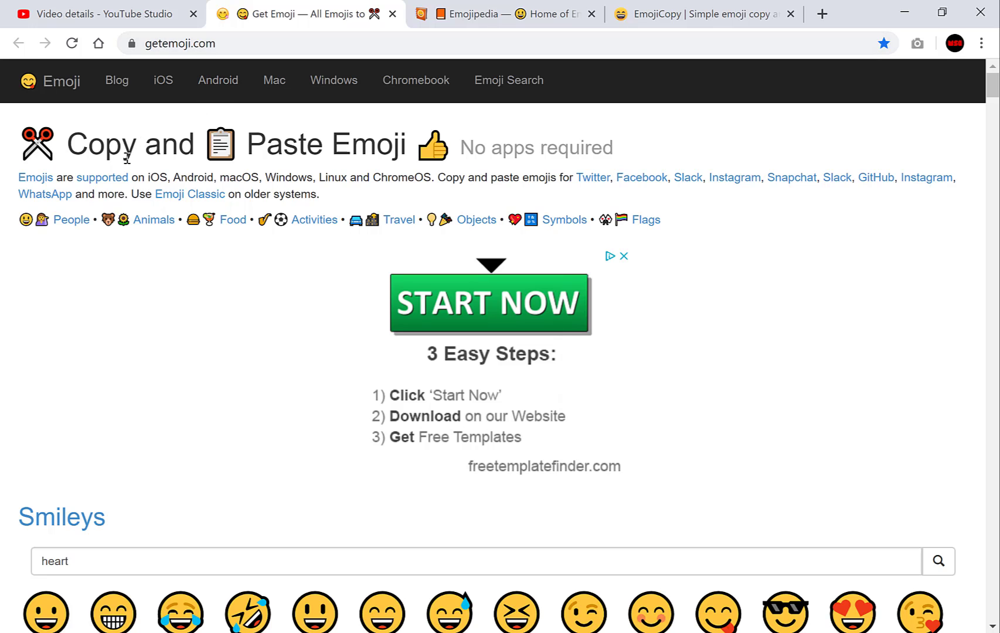
Copy the money-mouth face from GetEmoji and paste it twice into the video description
scroll(301, 193, down, 11)
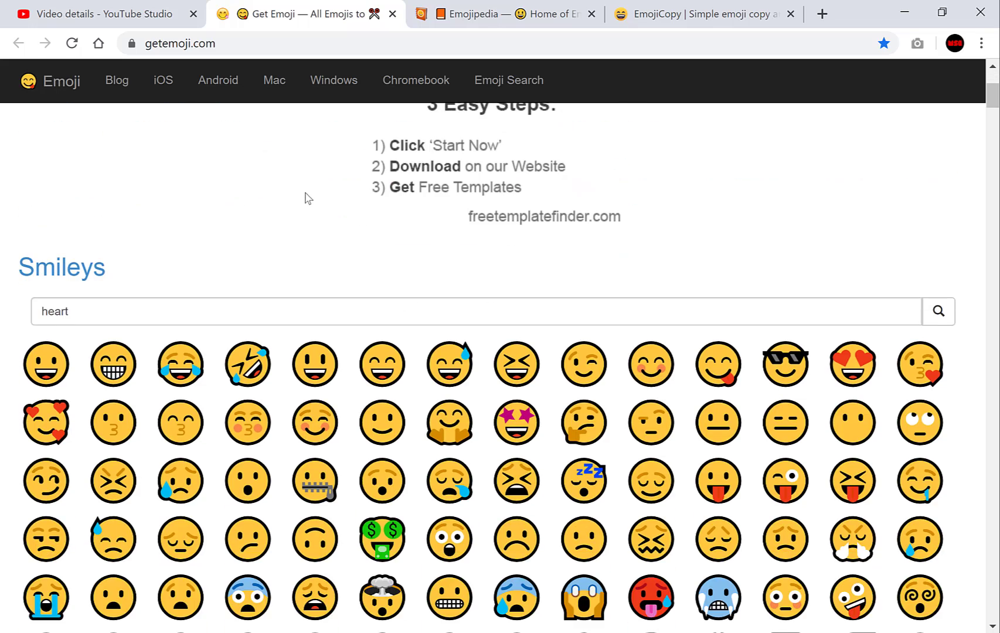
scroll(411, 154, up, 2)
scroll(411, 155, up, 1)
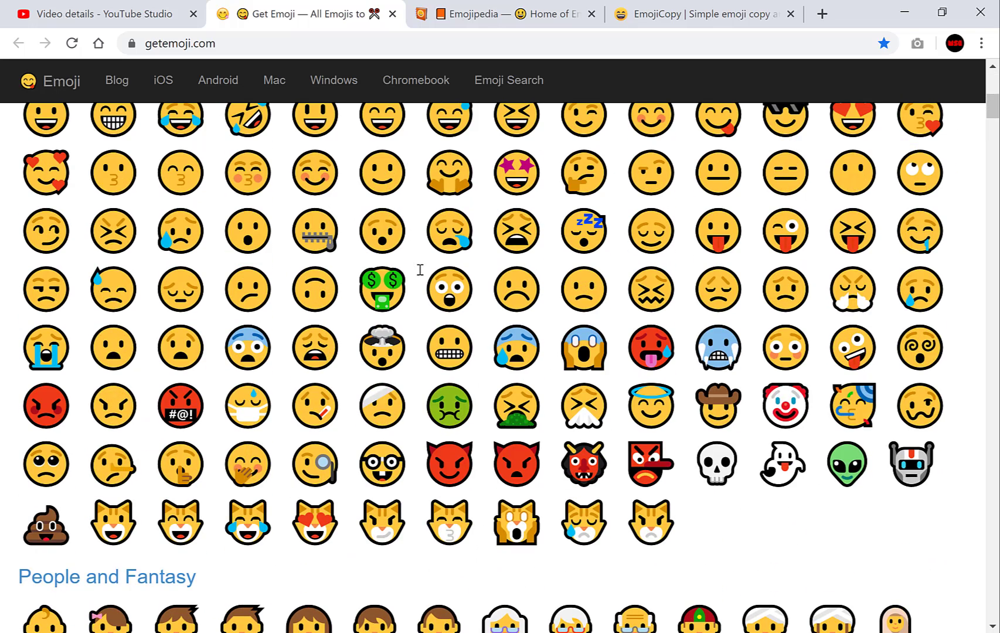
double_click(405, 282)
right_click(382, 287)
click(411, 301)
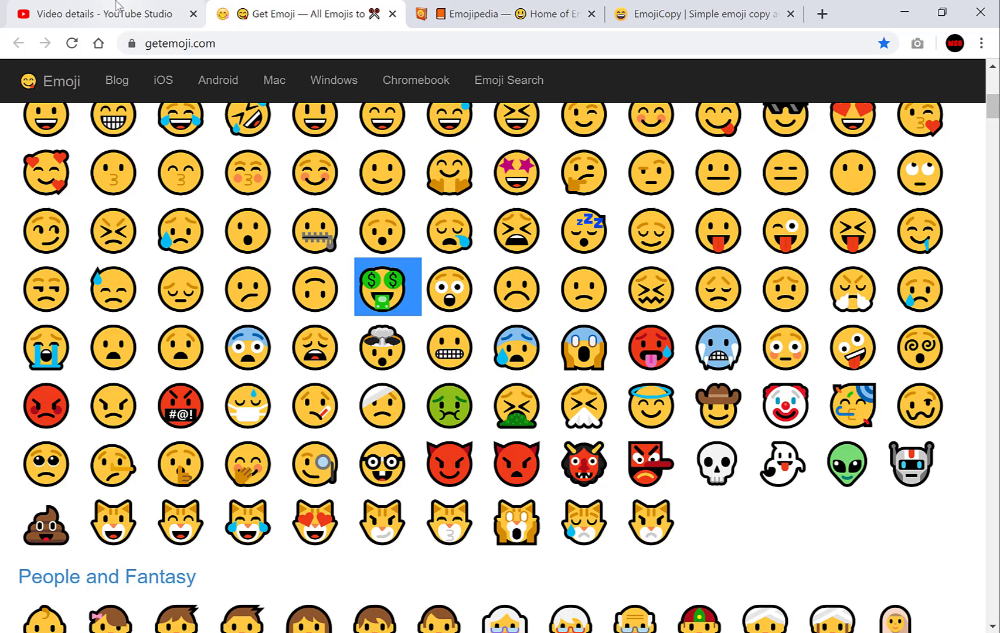
click(105, 13)
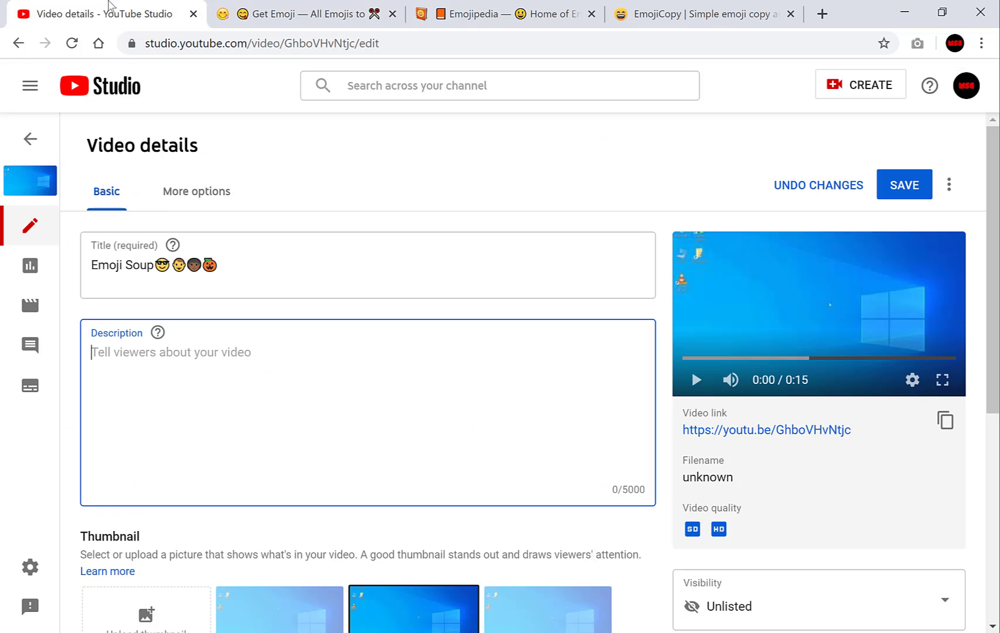
right_click(172, 359)
click(205, 473)
key(ctrl+v)
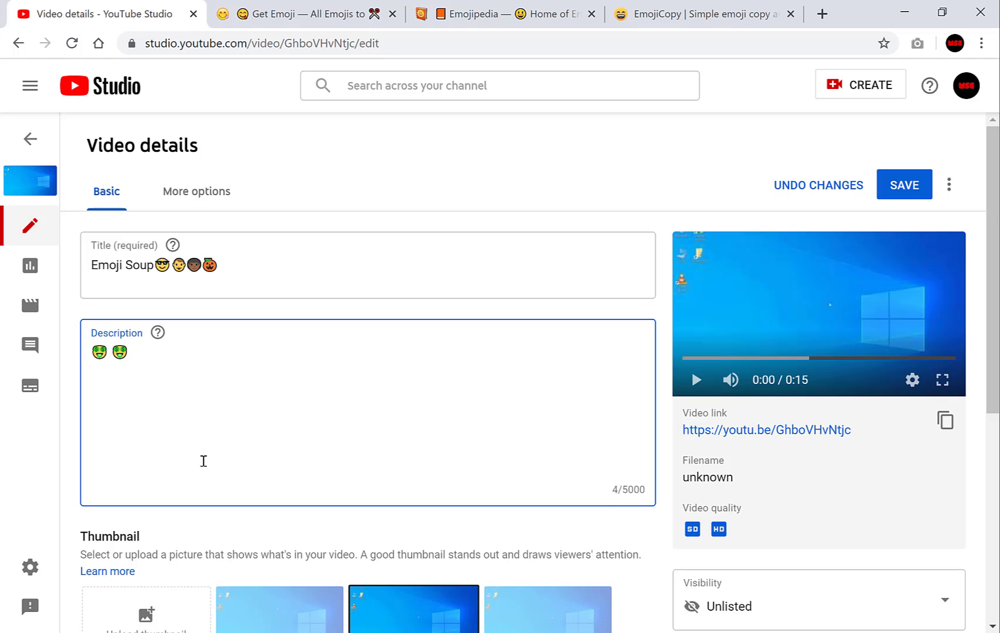
Search 'heart' from GetEmoji to open Emojipedia's heart emoji results
click(276, 10)
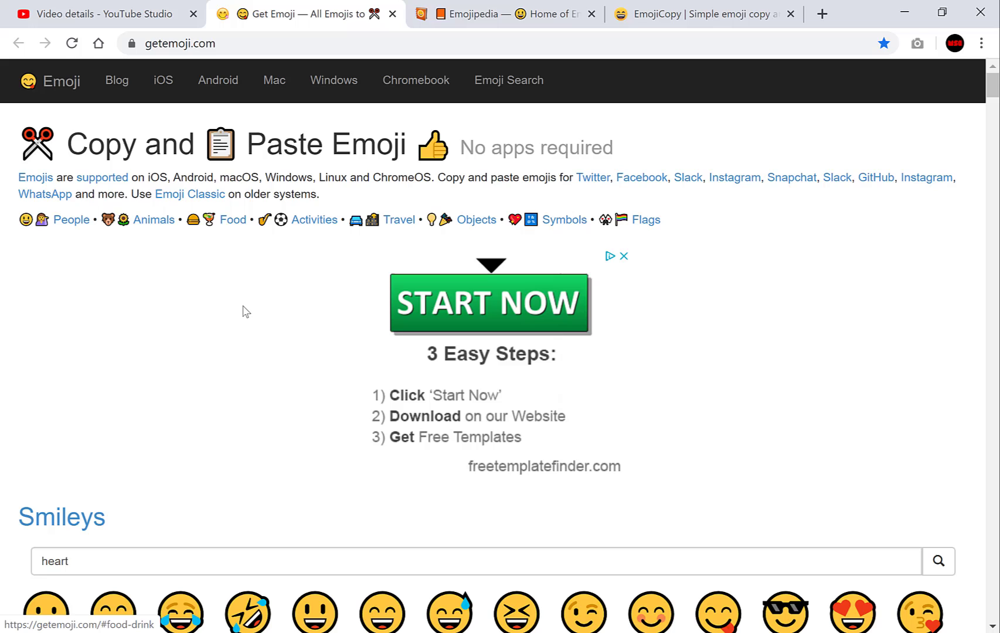
scroll(223, 352, down, 1)
click(147, 475)
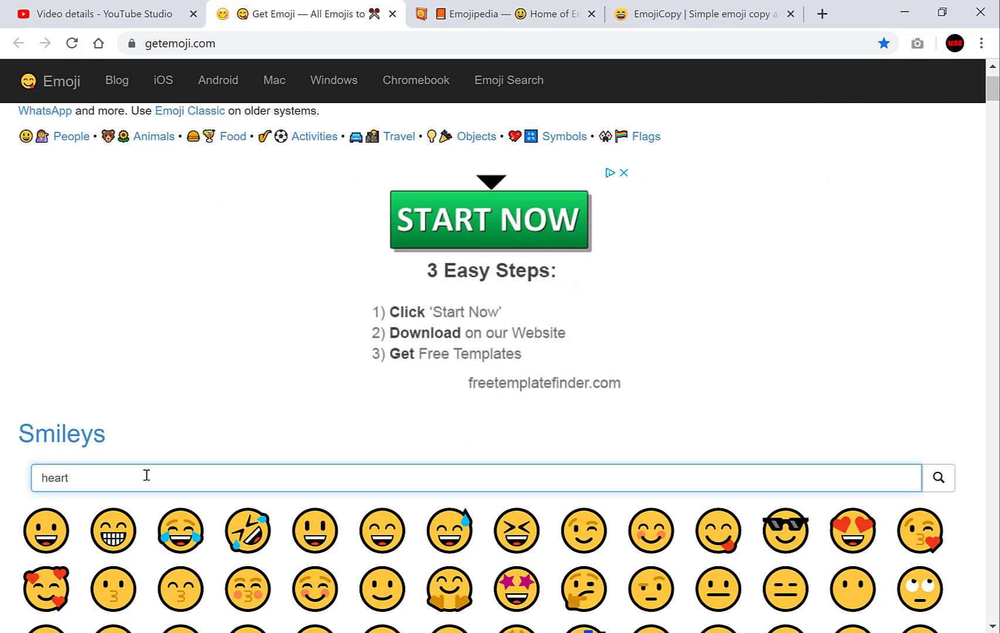
key(Return)
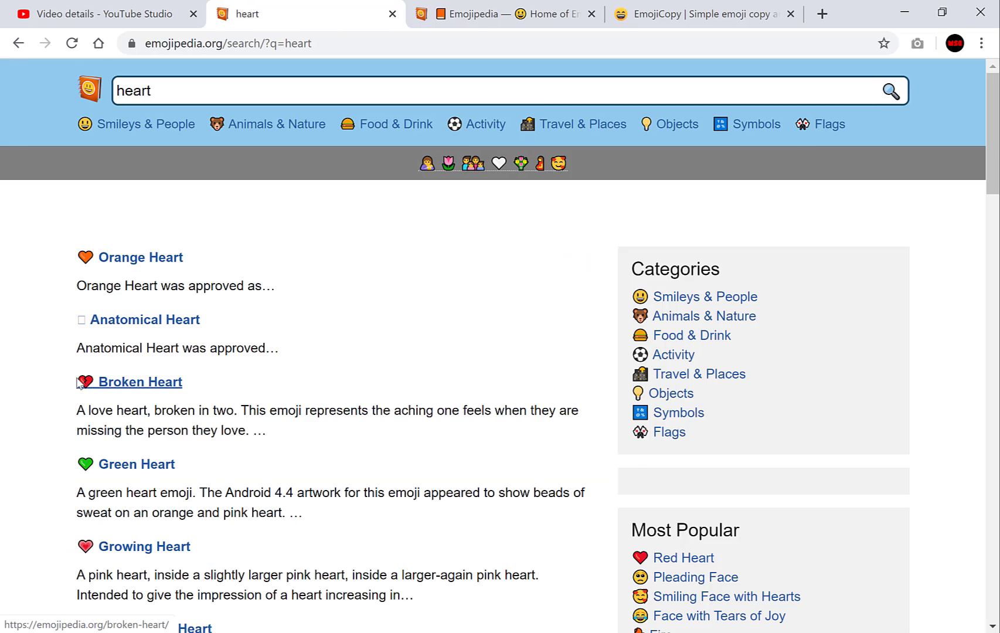
Copy the Broken Heart emoji from Emojipedia and paste it after the two money-mouth faces
drag(74, 458, 93, 459)
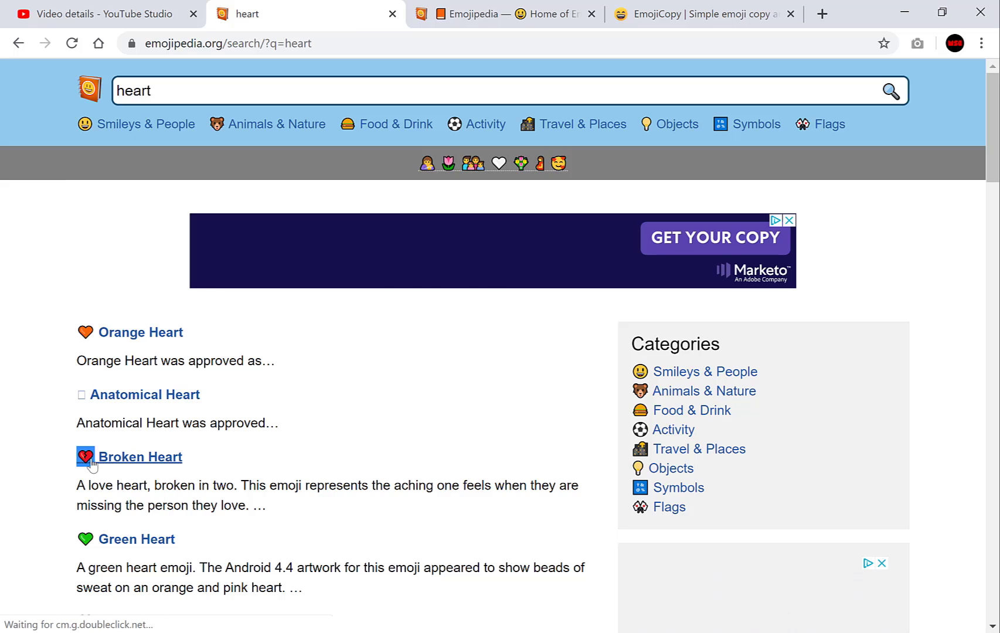
right_click(92, 463)
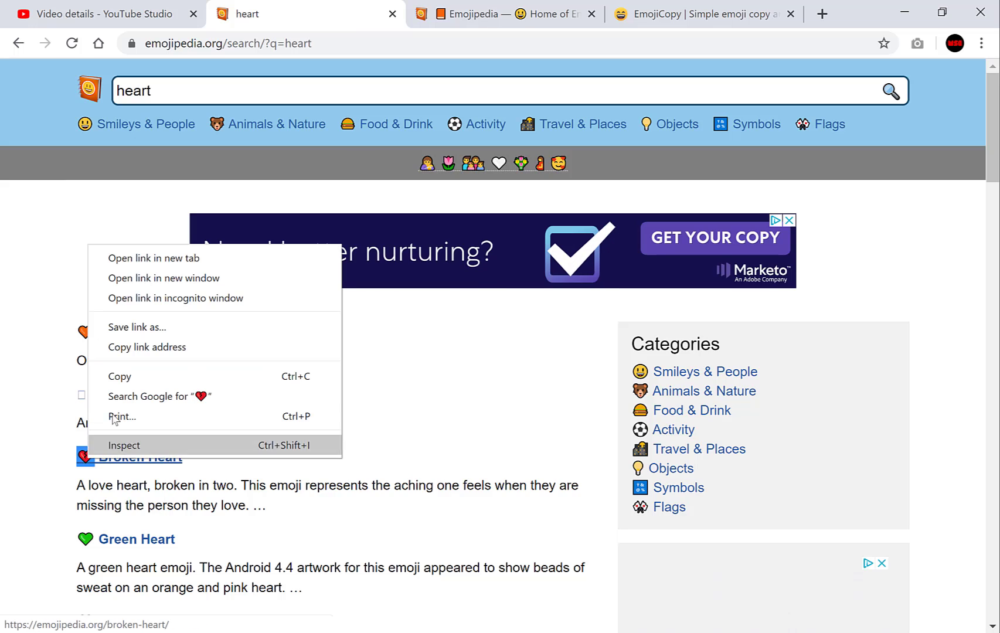
click(113, 376)
click(105, 14)
click(199, 327)
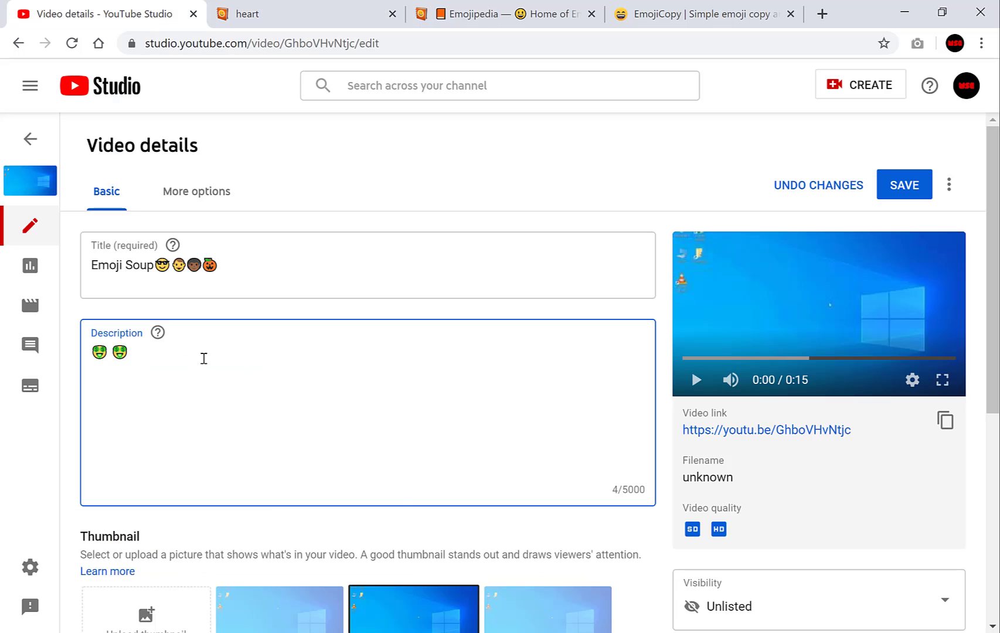
right_click(203, 358)
click(241, 489)
click(450, 8)
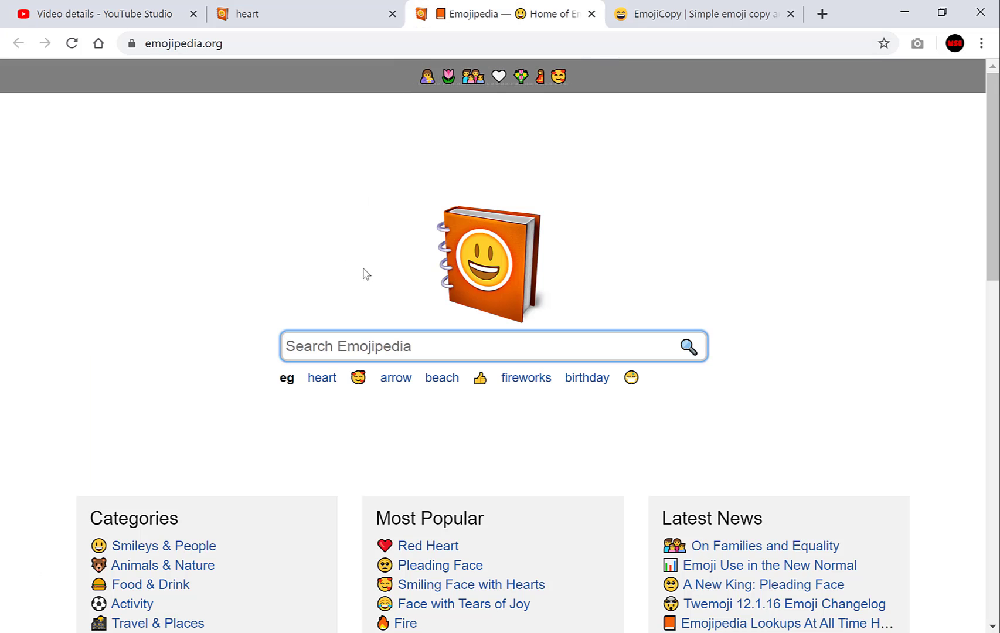
Copy the Pleading Face from Emojipedia's Most Popular list and paste it after the broken heart
scroll(306, 211, down, 1)
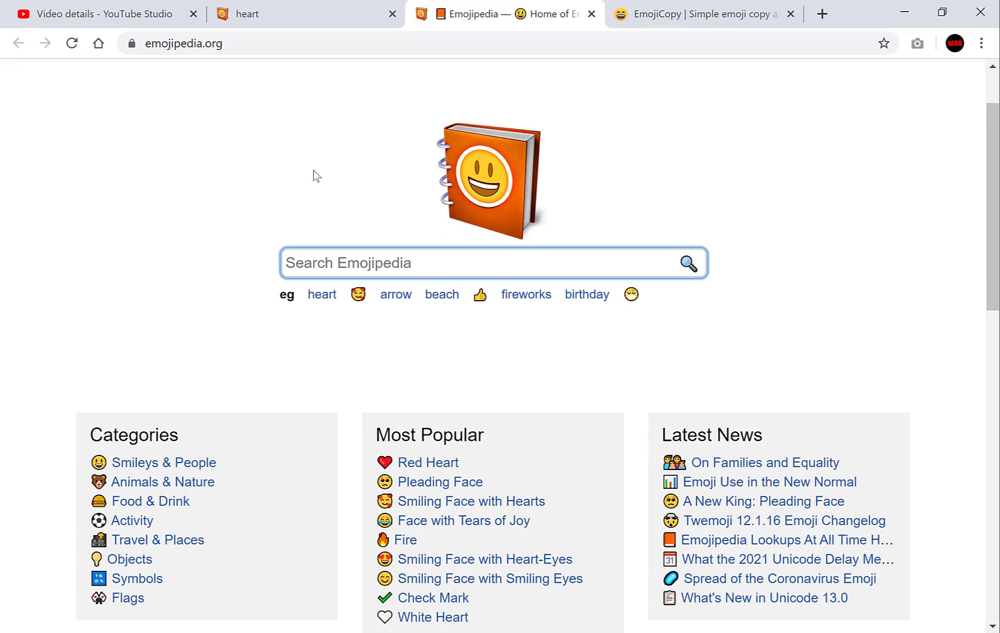
scroll(316, 197, down, 2)
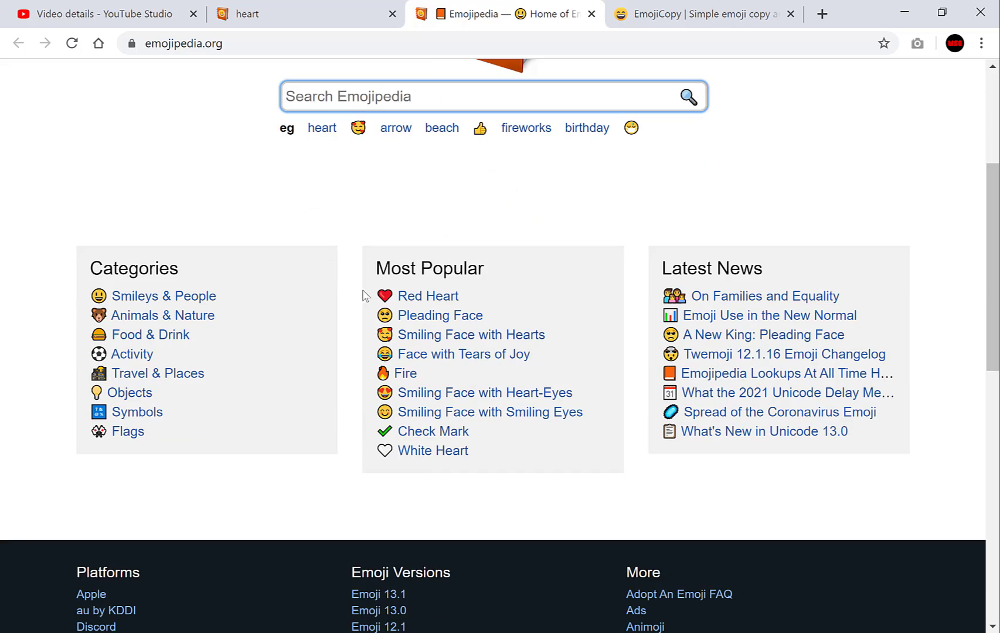
drag(374, 321, 398, 319)
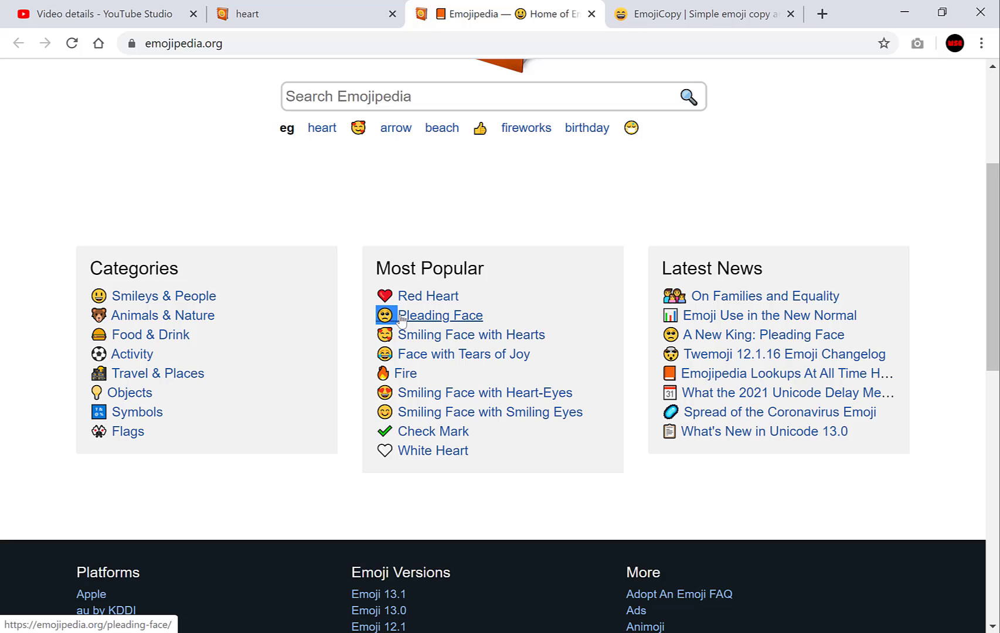
right_click(384, 317)
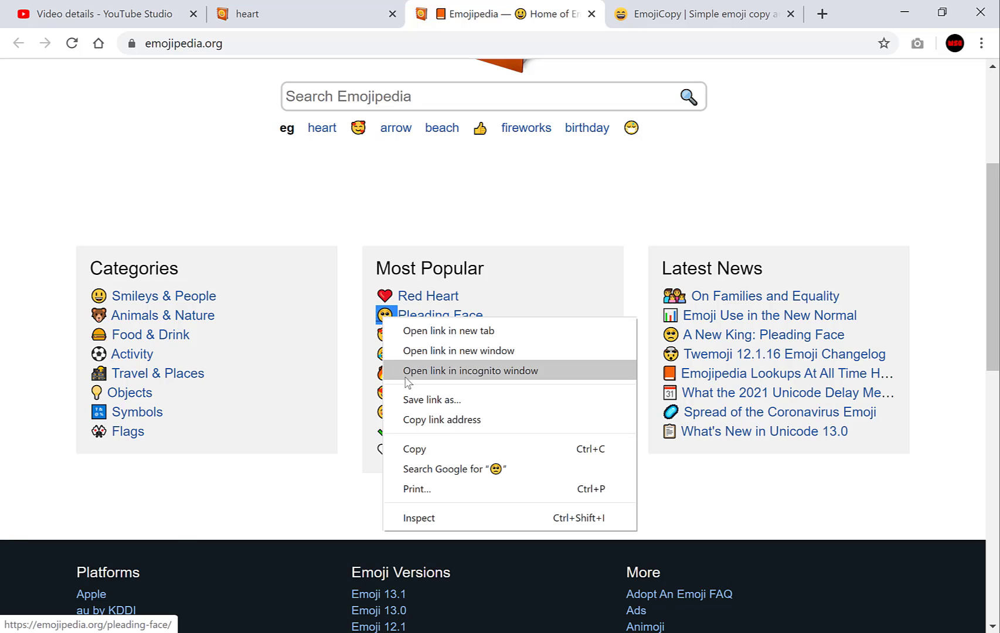
click(415, 448)
click(122, 5)
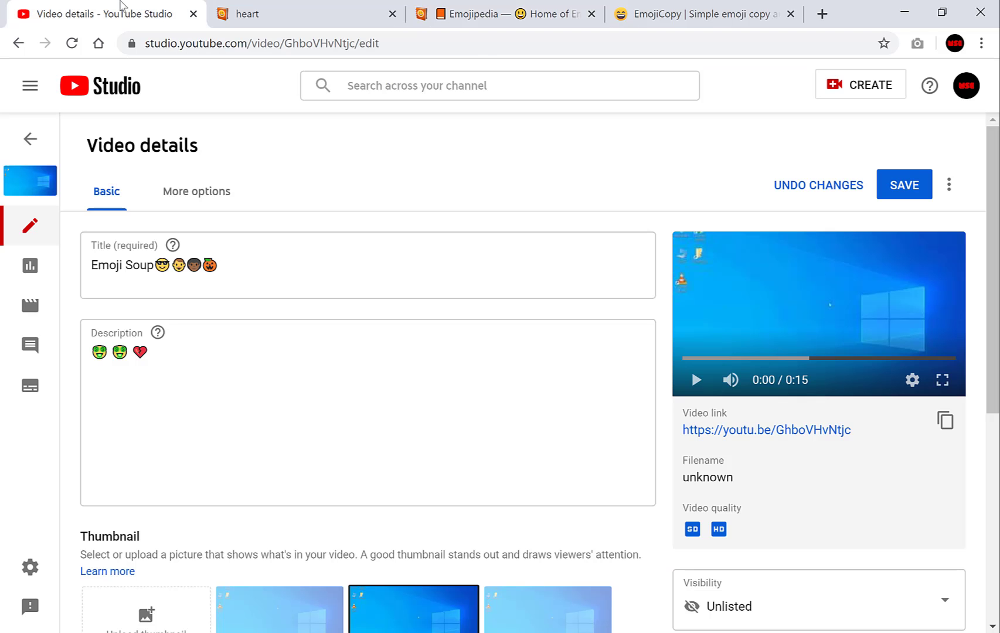
click(215, 360)
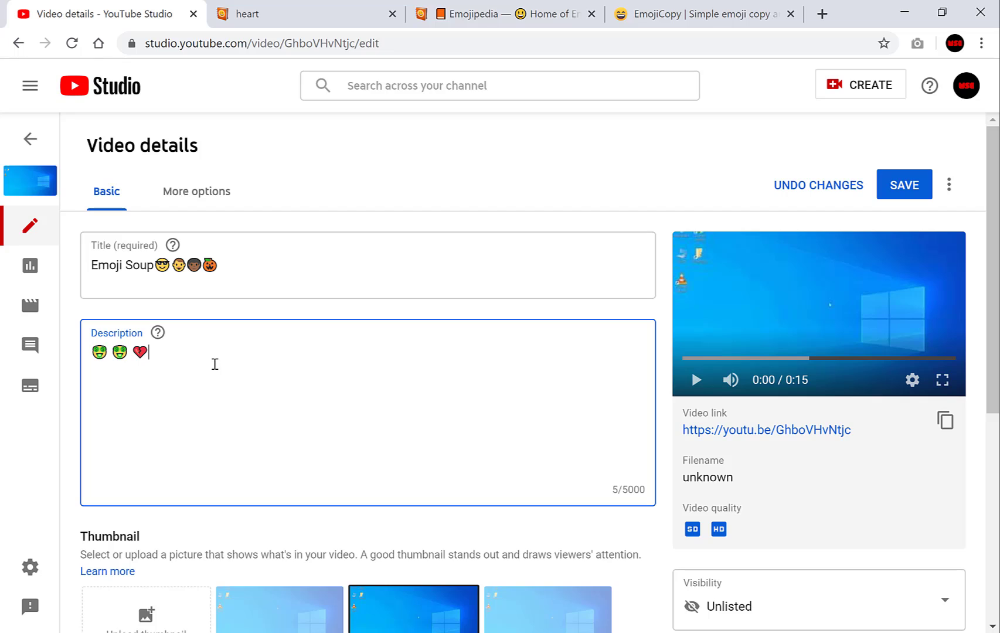
key(ctrl+v)
right_click(218, 360)
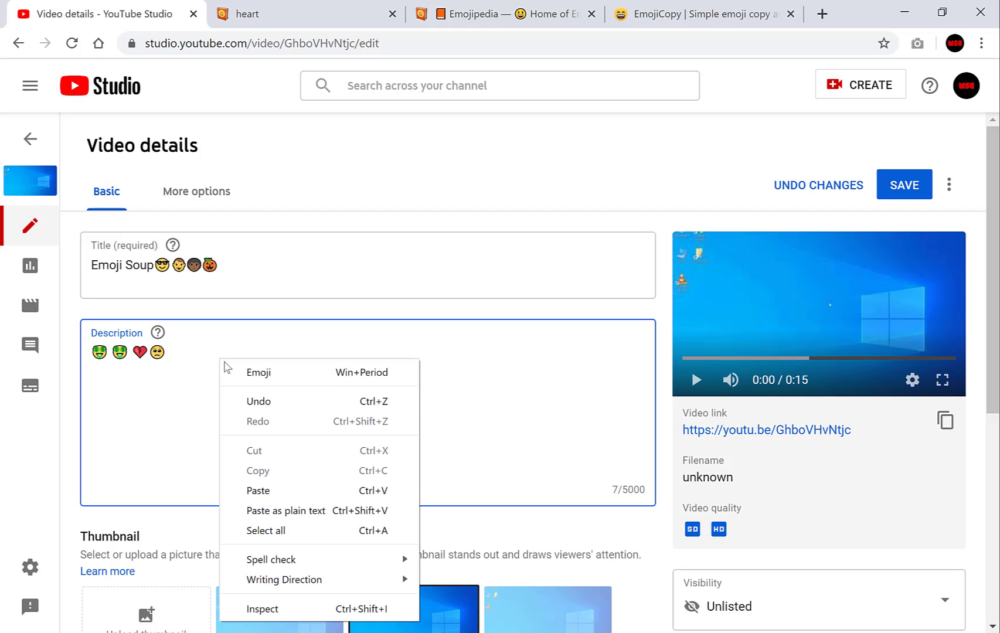
click(176, 349)
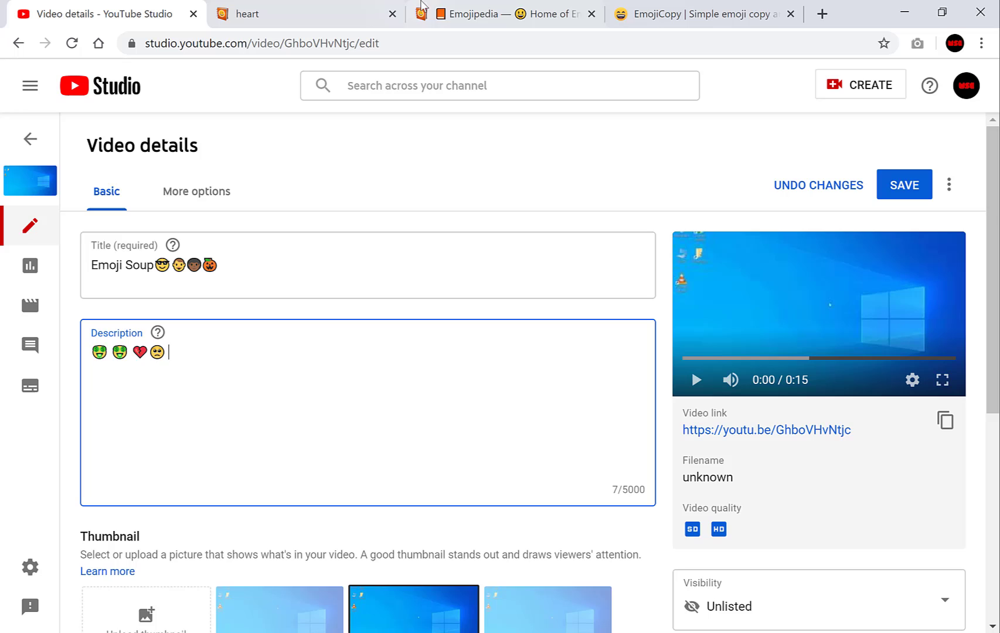
Search Emojipedia for 'fire'
click(471, 12)
scroll(374, 340, up, 4)
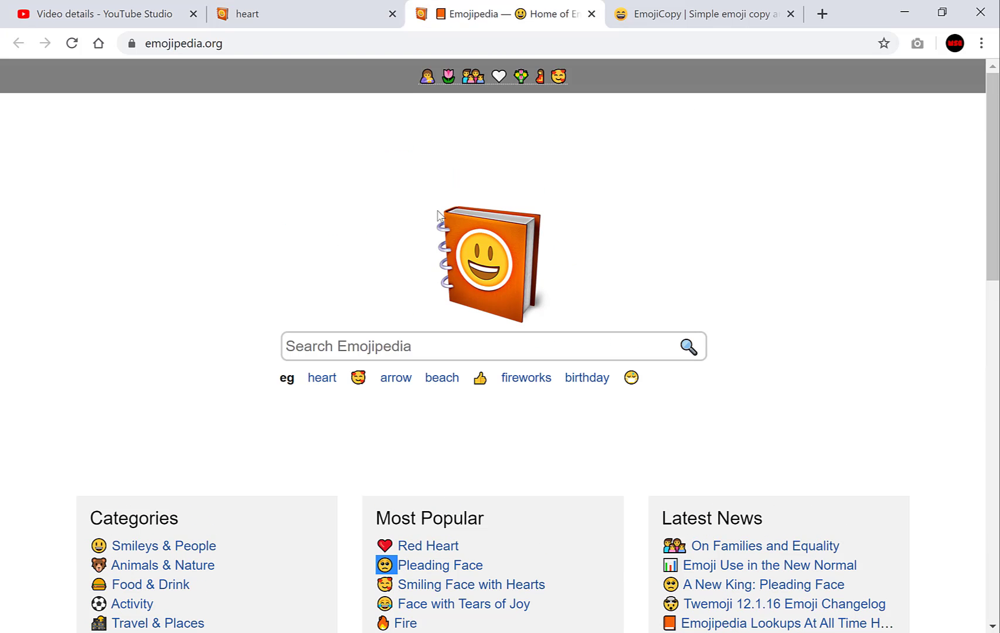
click(343, 350)
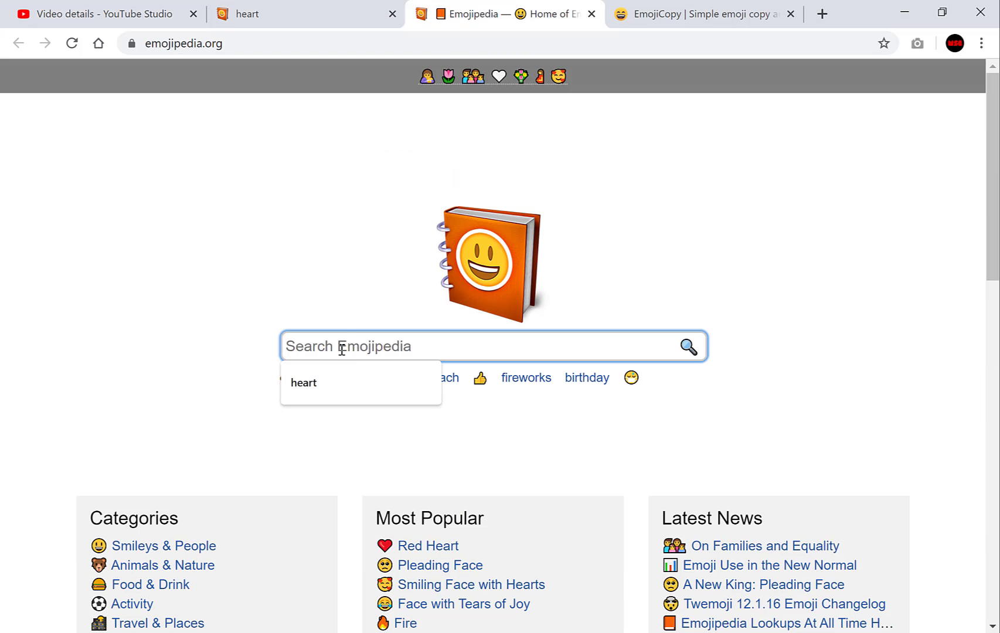
click(344, 314)
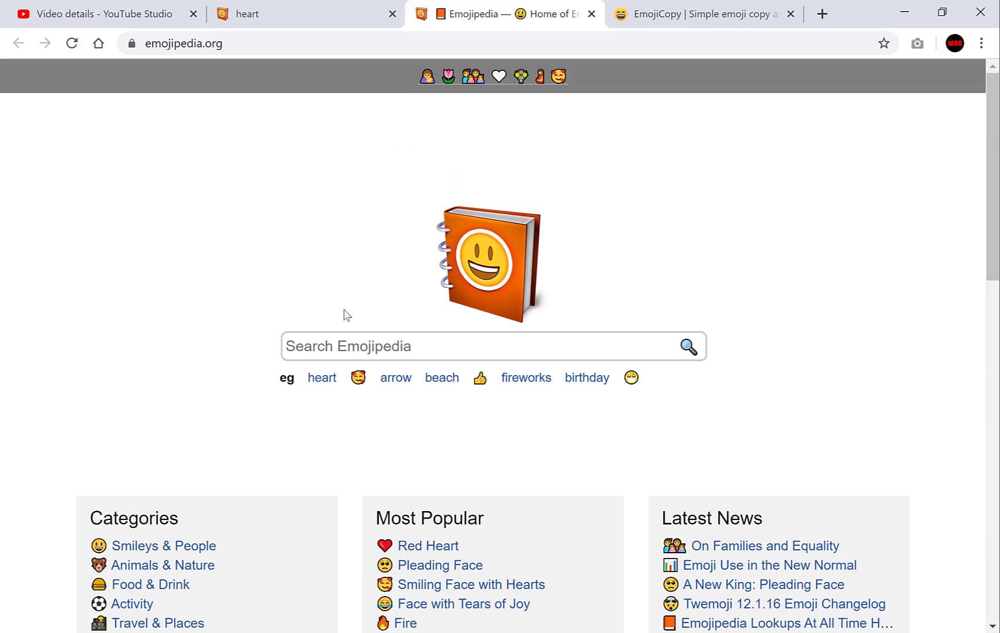
click(321, 350)
text(fire)
key(Return)
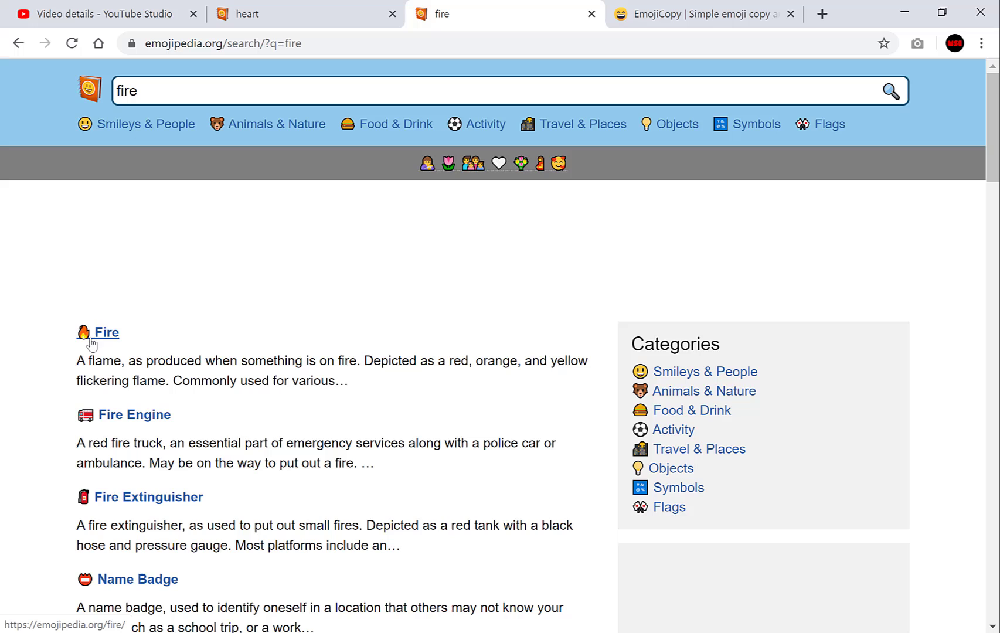
Copy the Fire emoji and paste it at the end of the description
drag(76, 335, 89, 339)
right_click(97, 346)
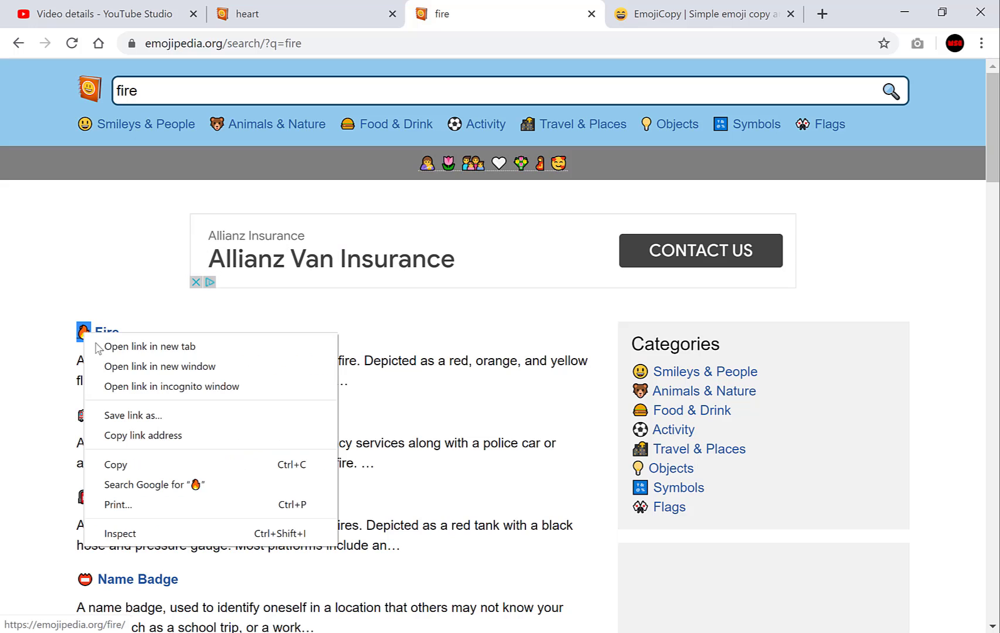
click(120, 464)
click(133, 12)
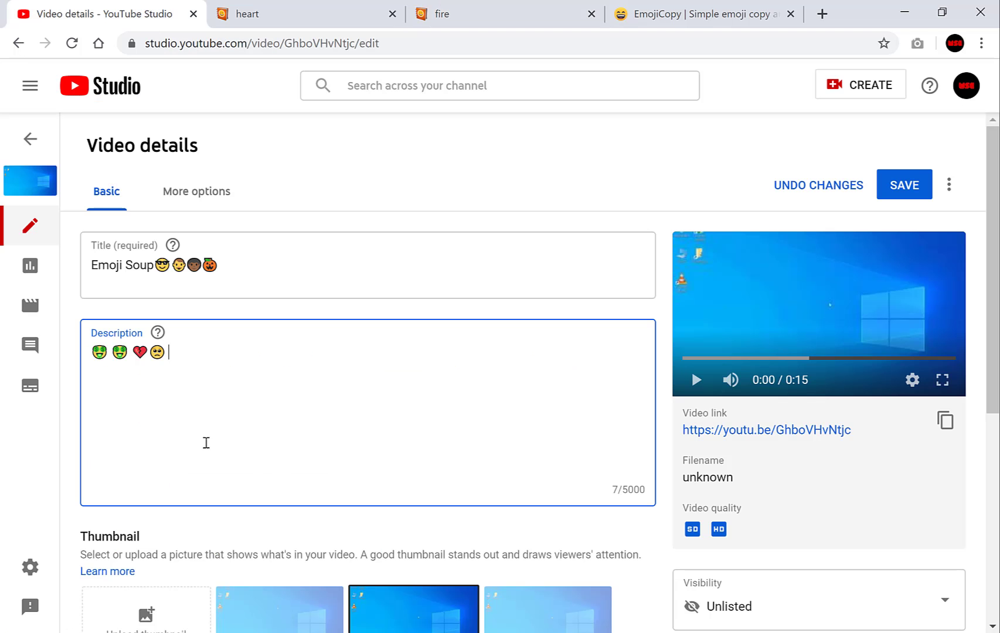
key(ctrl+v)
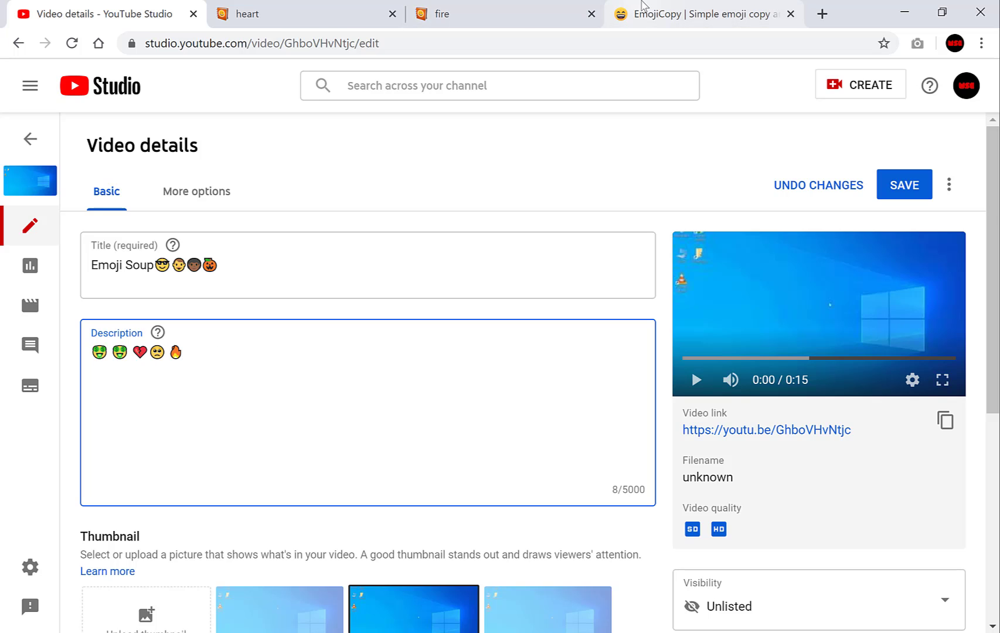
click(643, 4)
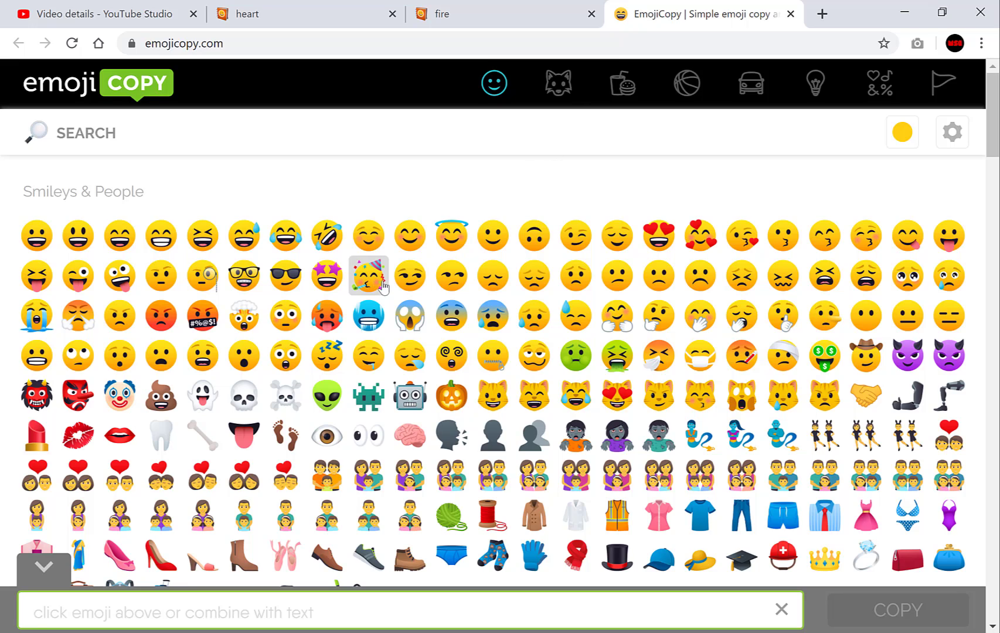
Collect the cold, screaming, anxious, sweating, zipper-mouth, grinning cat and jack-o-lantern emojis and copy them
click(368, 316)
click(424, 316)
click(451, 316)
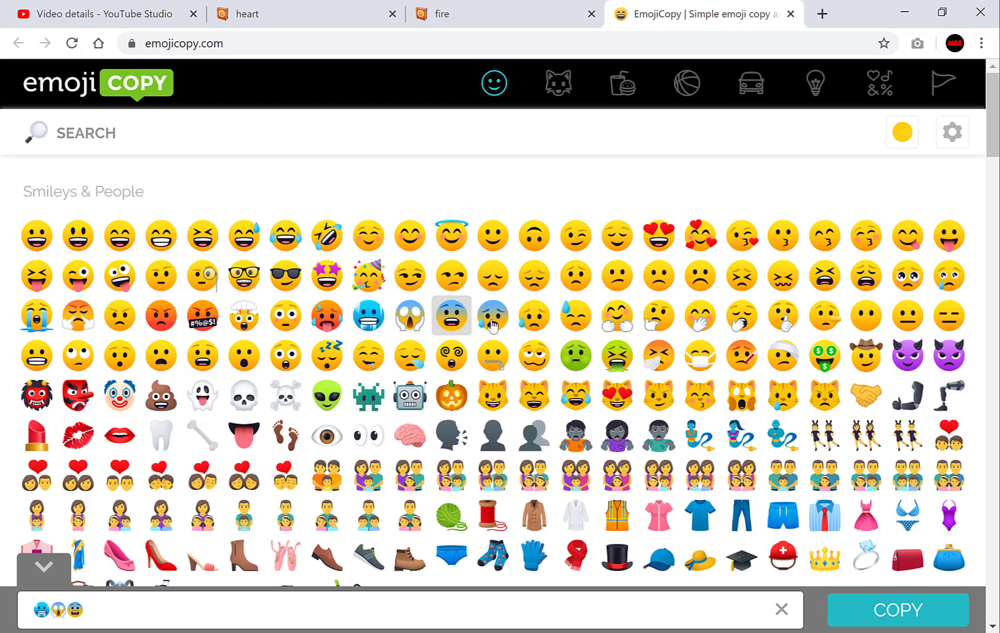
click(492, 317)
click(493, 357)
click(493, 402)
click(451, 396)
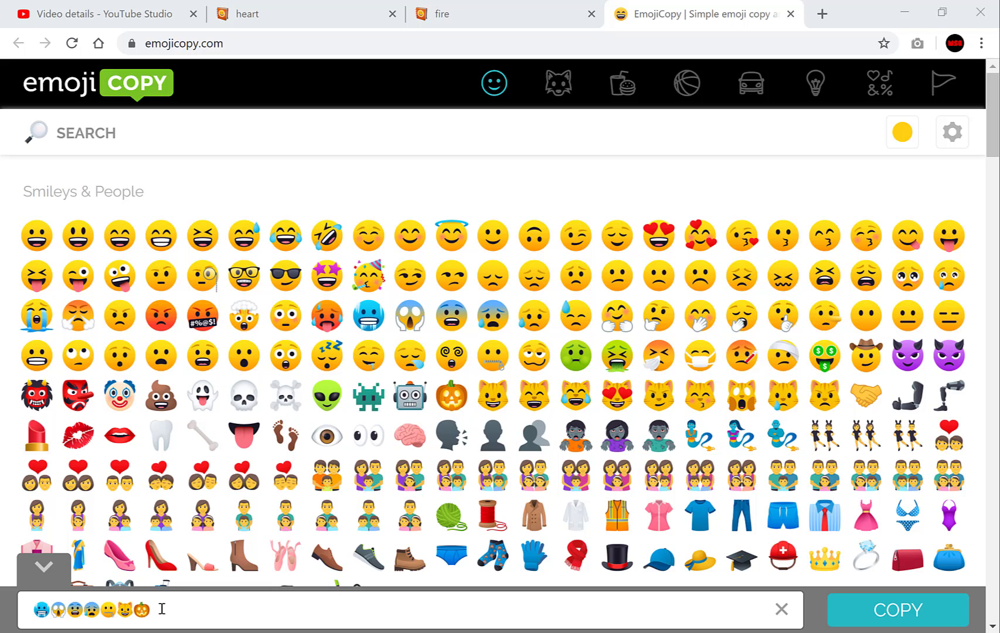
click(873, 617)
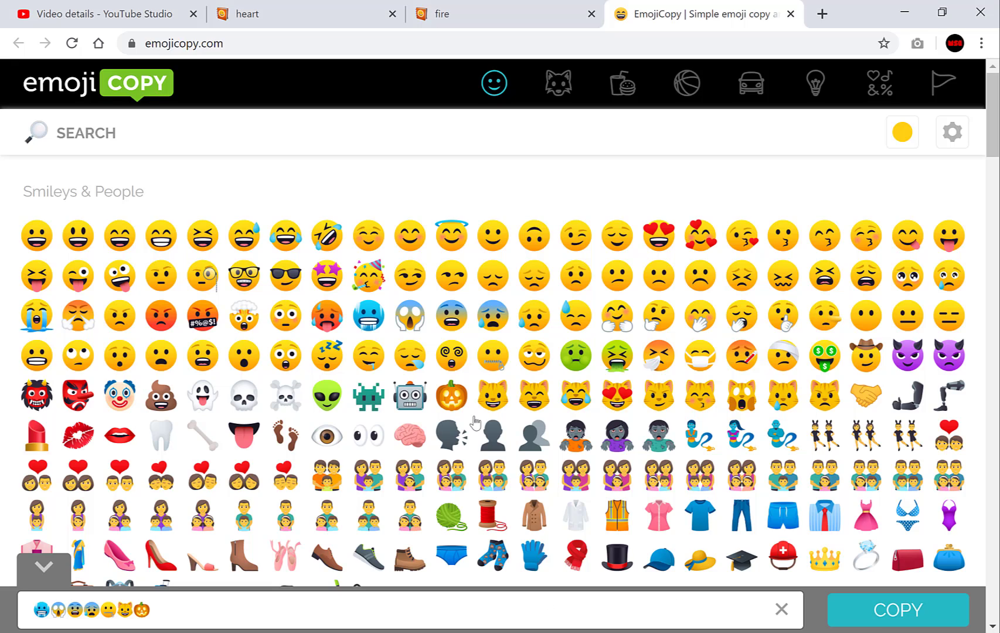
Paste the seven emojis into the description after the fire emoji, then return to EmojiCopy
click(99, 8)
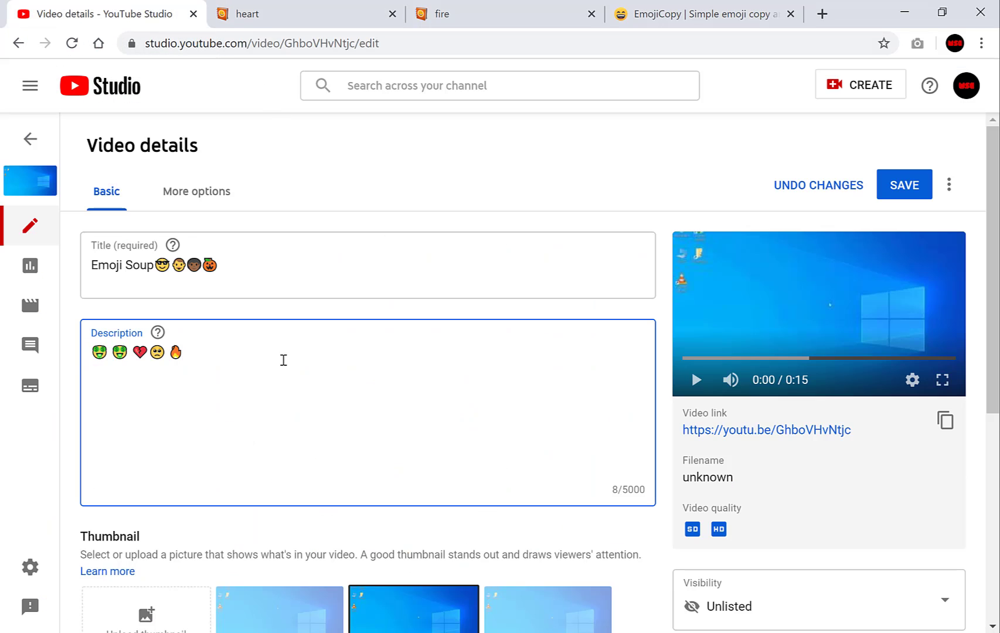
right_click(283, 360)
click(341, 491)
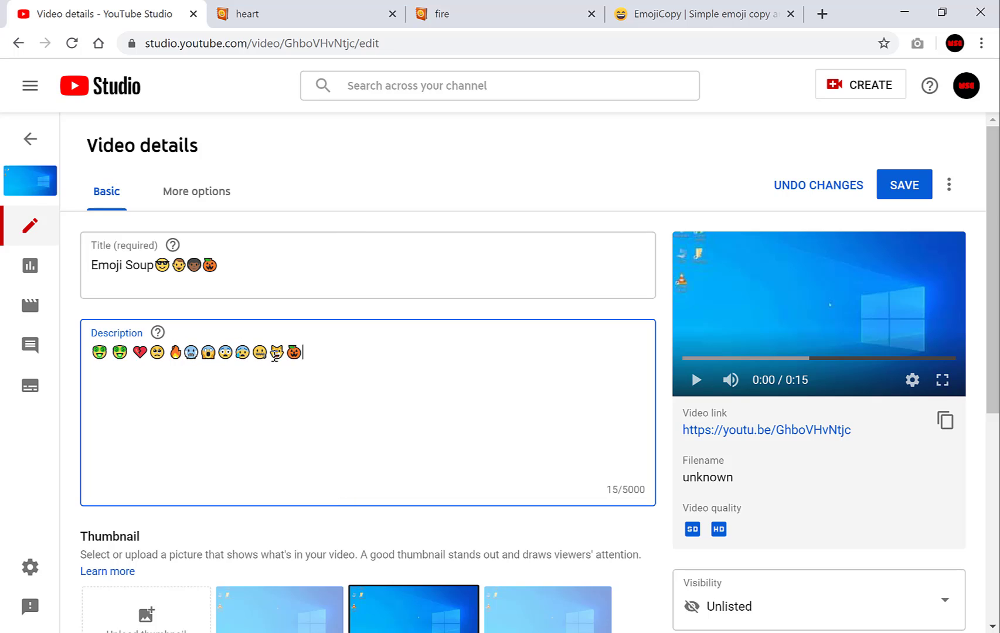
click(638, 12)
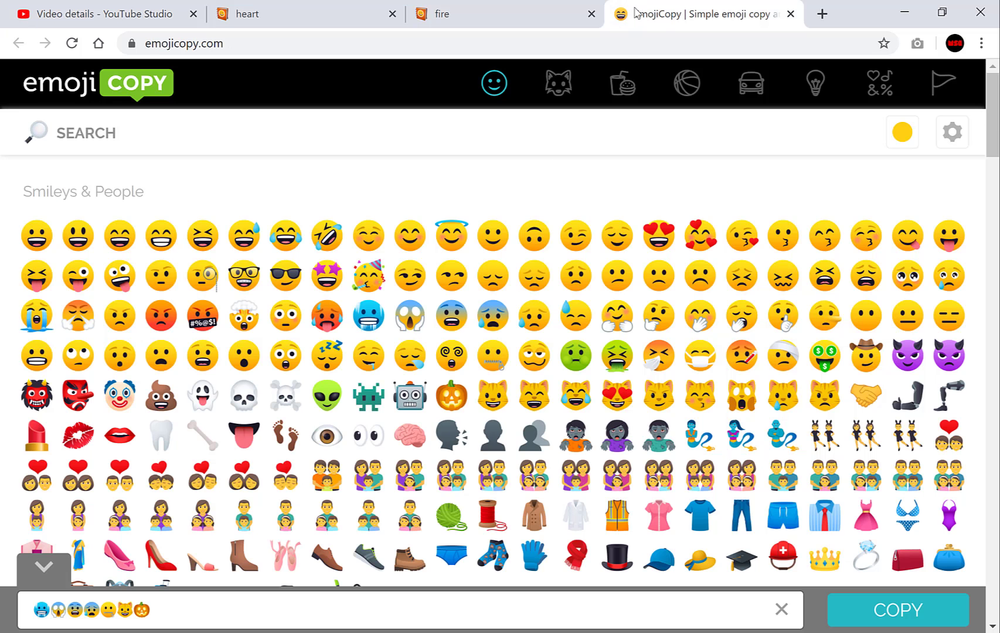
Save the emoji title and description on the video details page
click(139, 4)
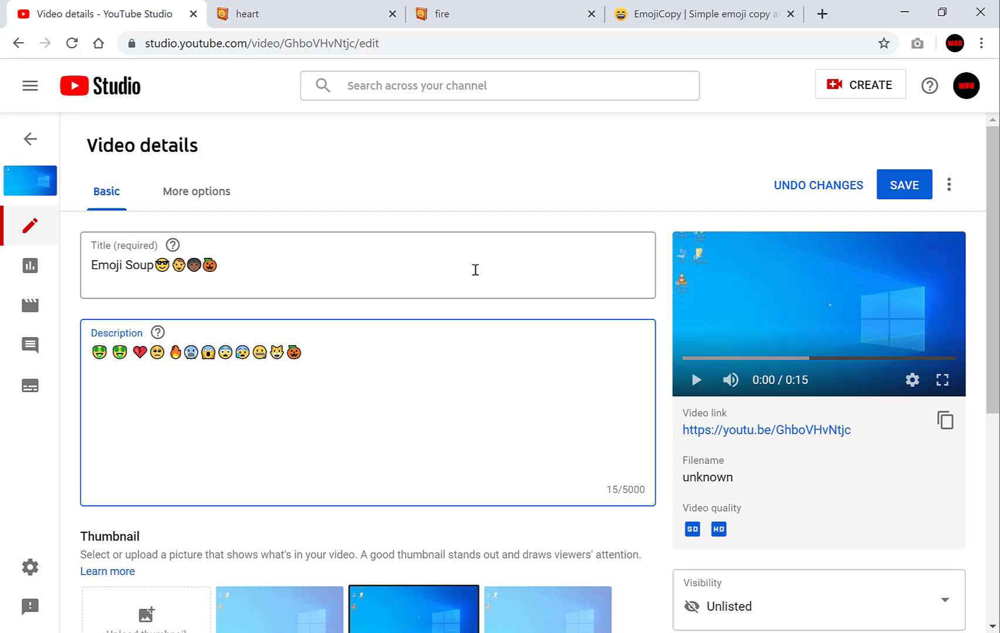
click(902, 186)
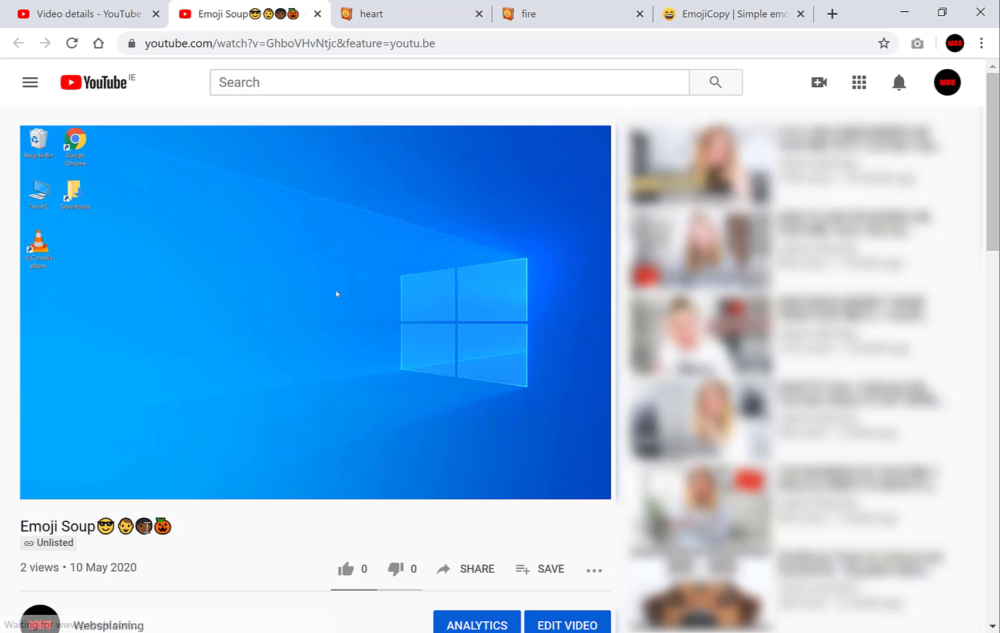
Expand the Emoji Soup watch page description to reveal the full emoji row
scroll(205, 527, down, 4)
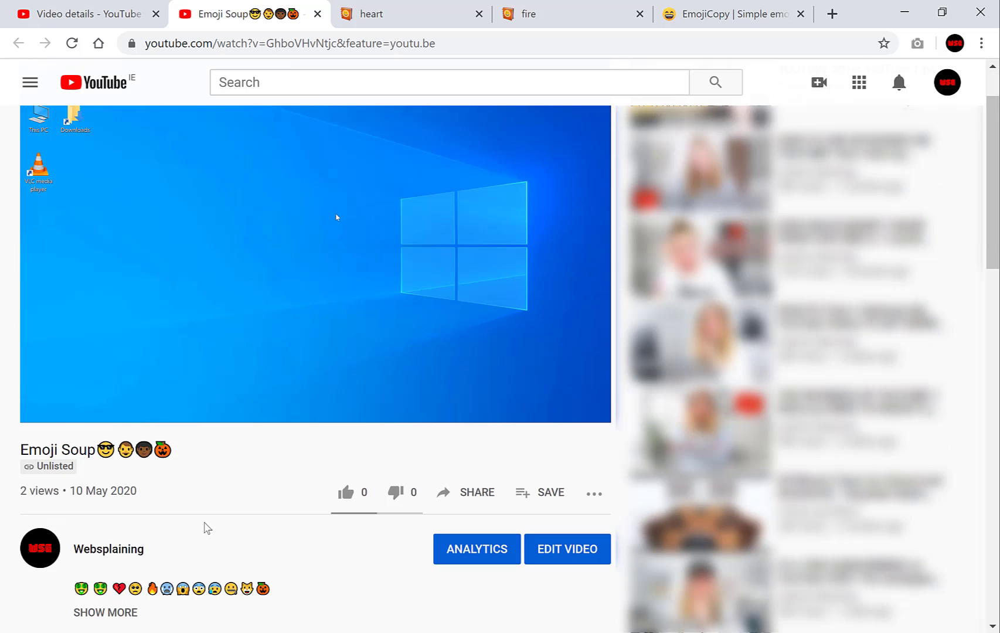
click(119, 441)
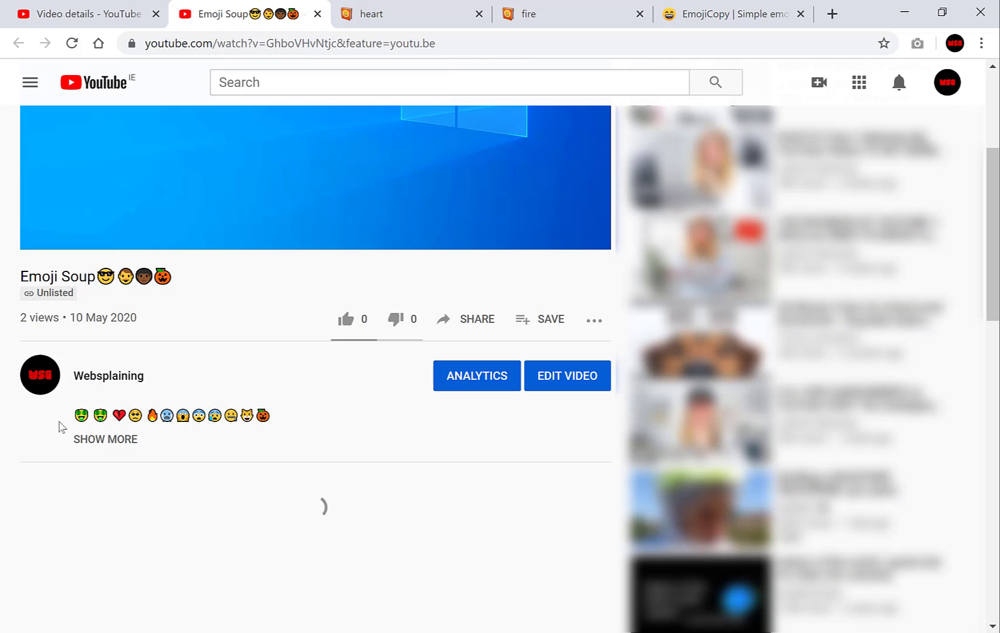